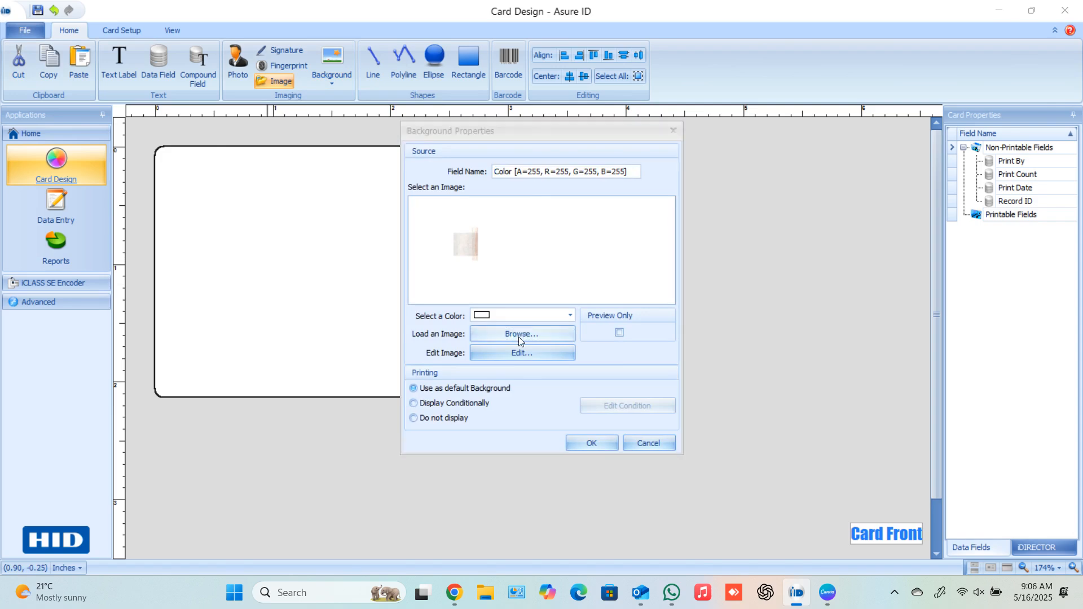
- Load the DID Background image and apply it as the card front's default background
left_click(574, 275)
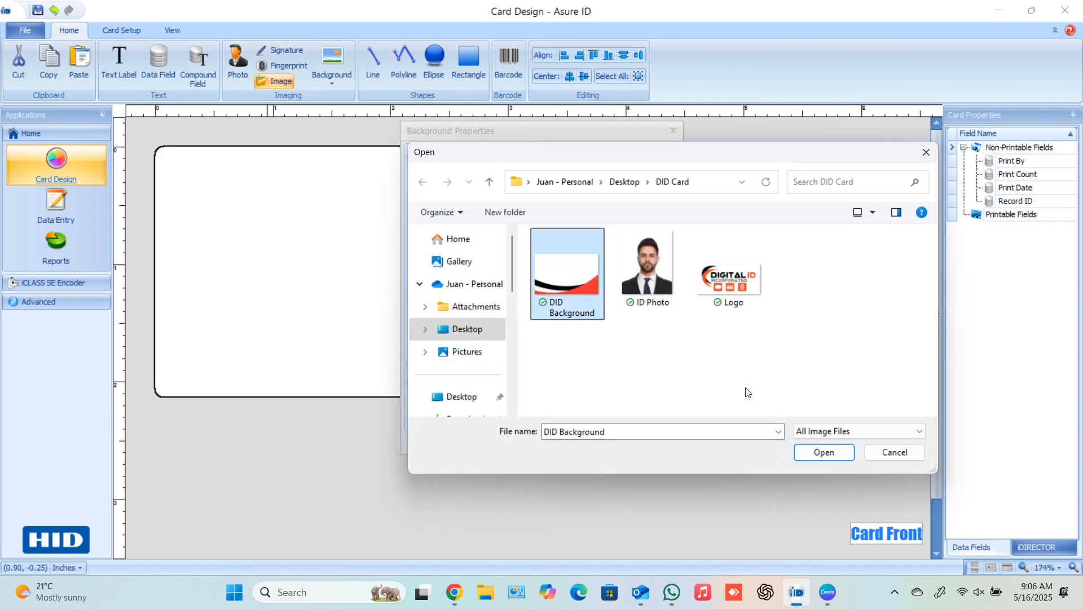
left_click(821, 452)
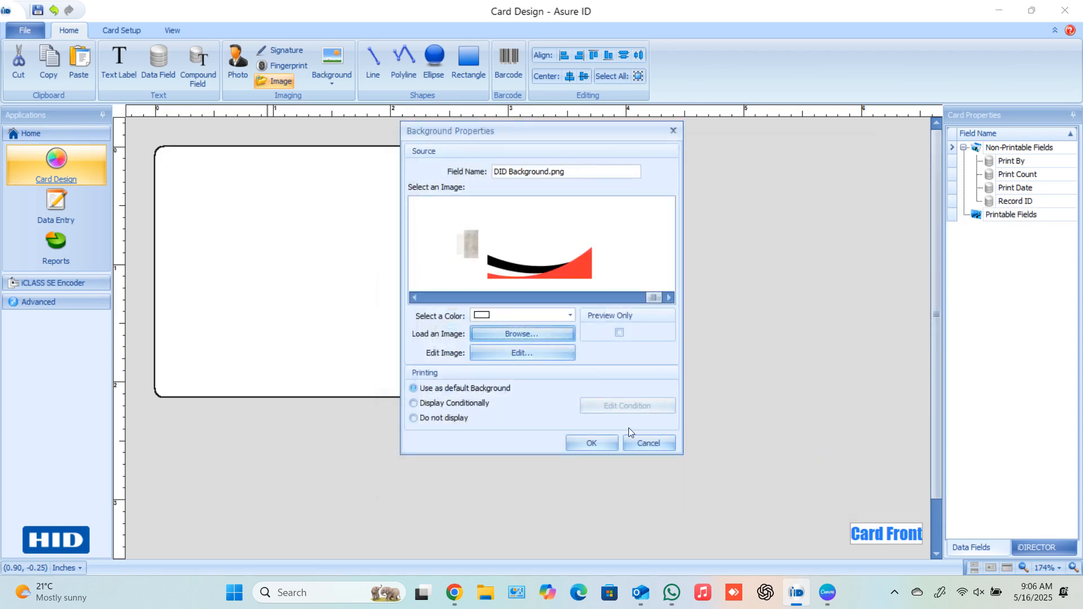
left_click(599, 441)
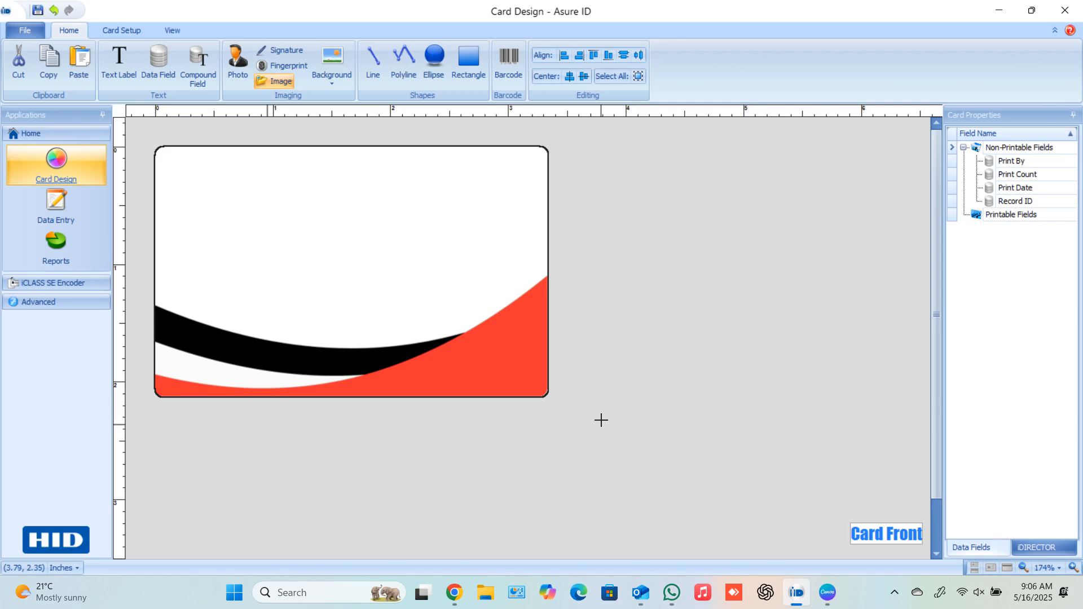
- Place the Logo image in the card's upper-left area, in a frame about 1.46 by 0.50 inches
left_click(276, 85)
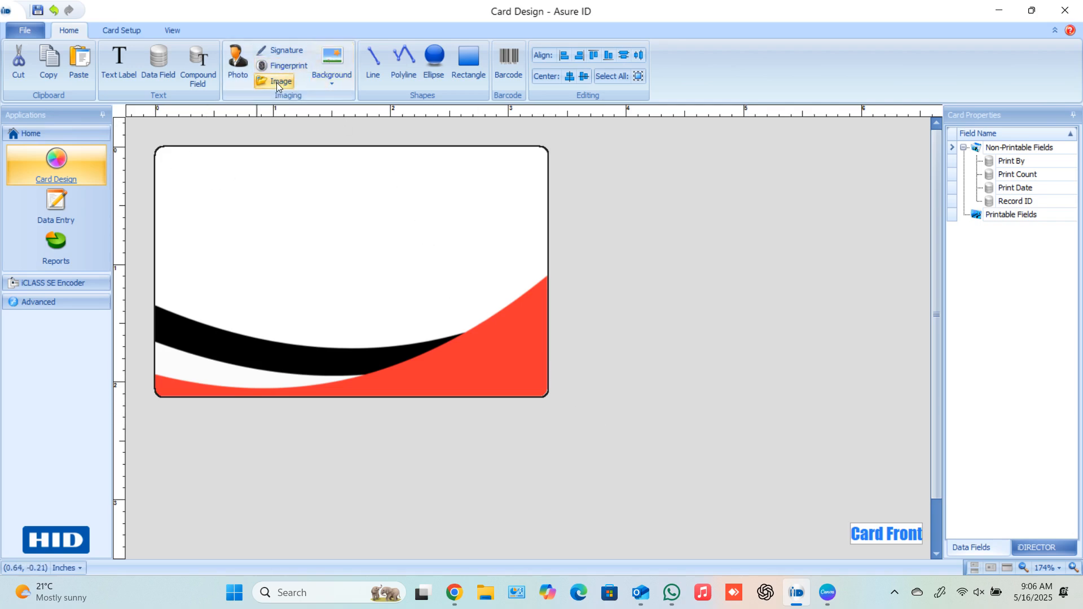
left_click_drag(167, 159, 338, 218)
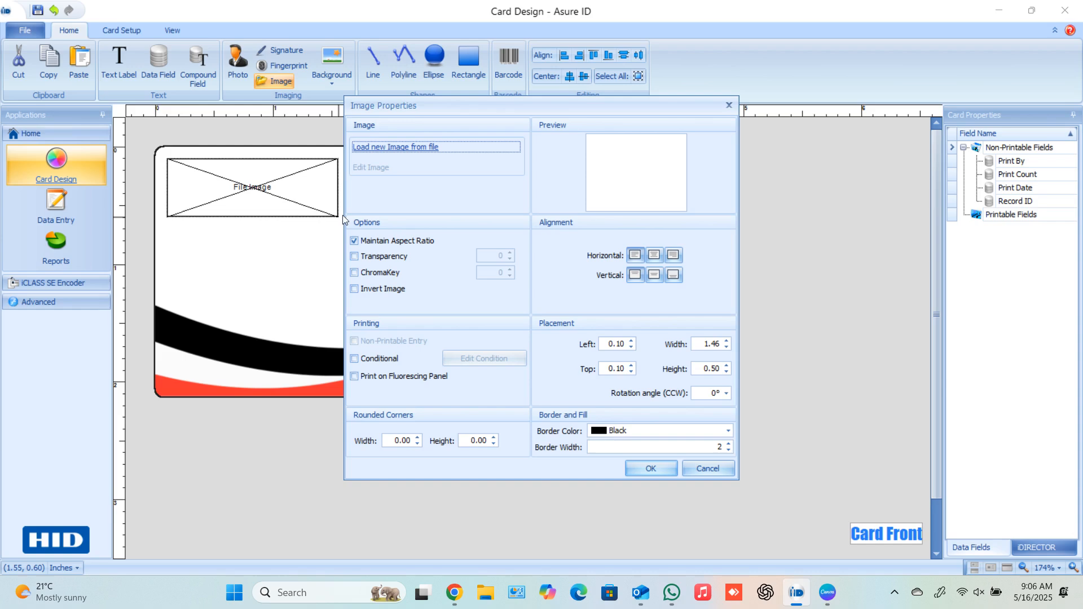
left_click(409, 148)
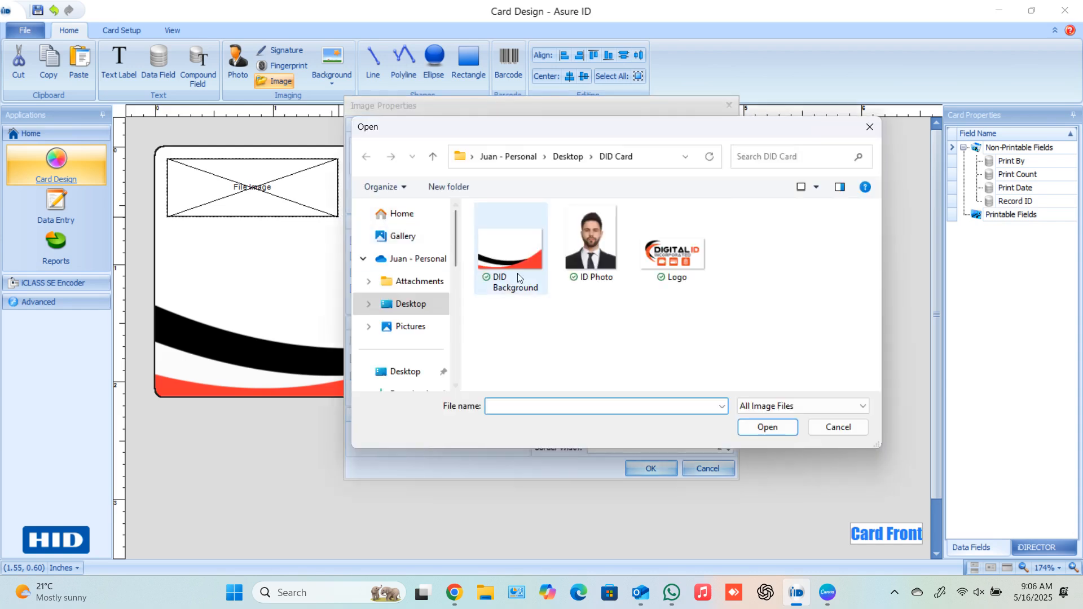
left_click(669, 246)
left_click(773, 428)
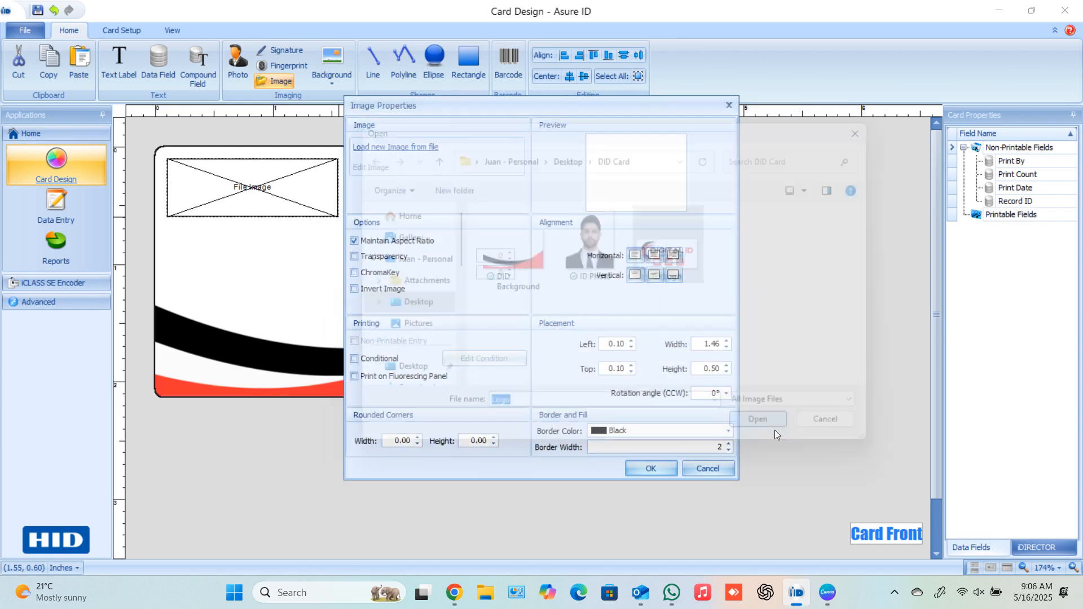
left_click(658, 466)
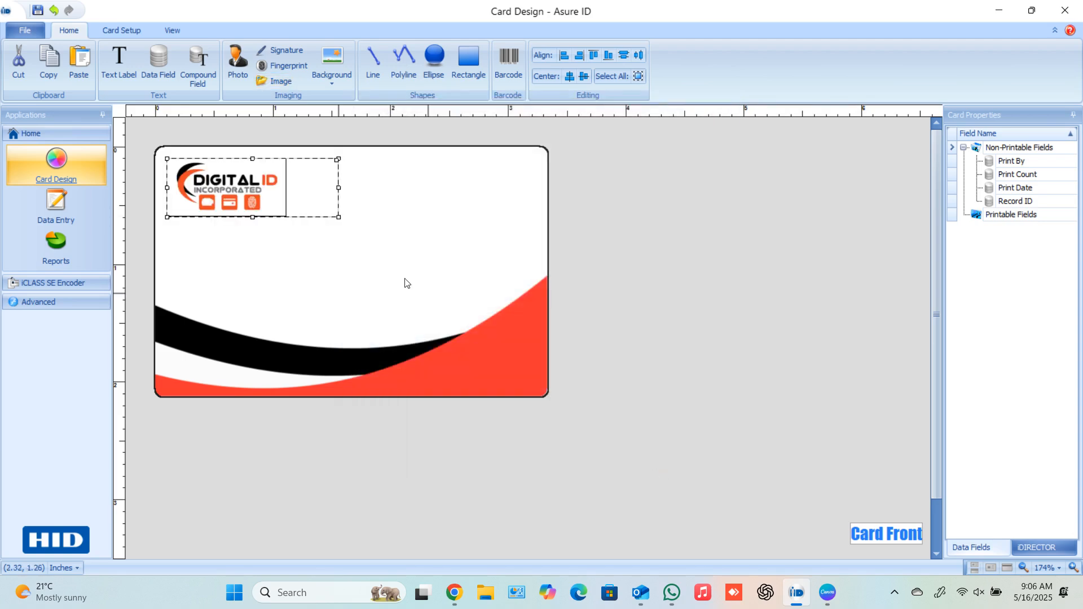
- Remove the logo's border by setting its border width to 0, and fine-tune its frame
right_click(260, 196)
left_click(303, 205)
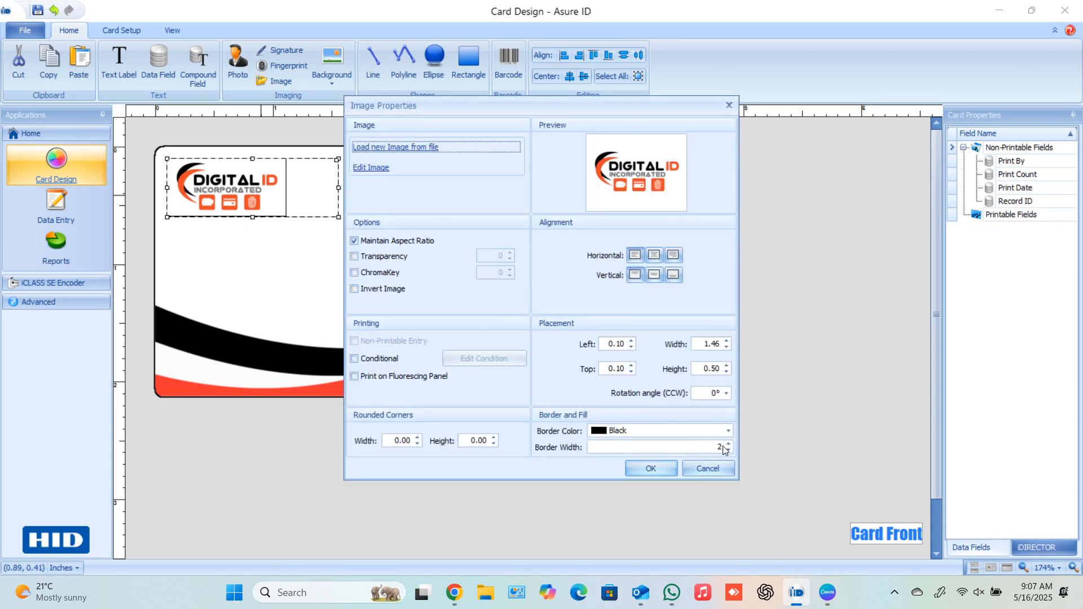
left_click(728, 450)
left_click(727, 450)
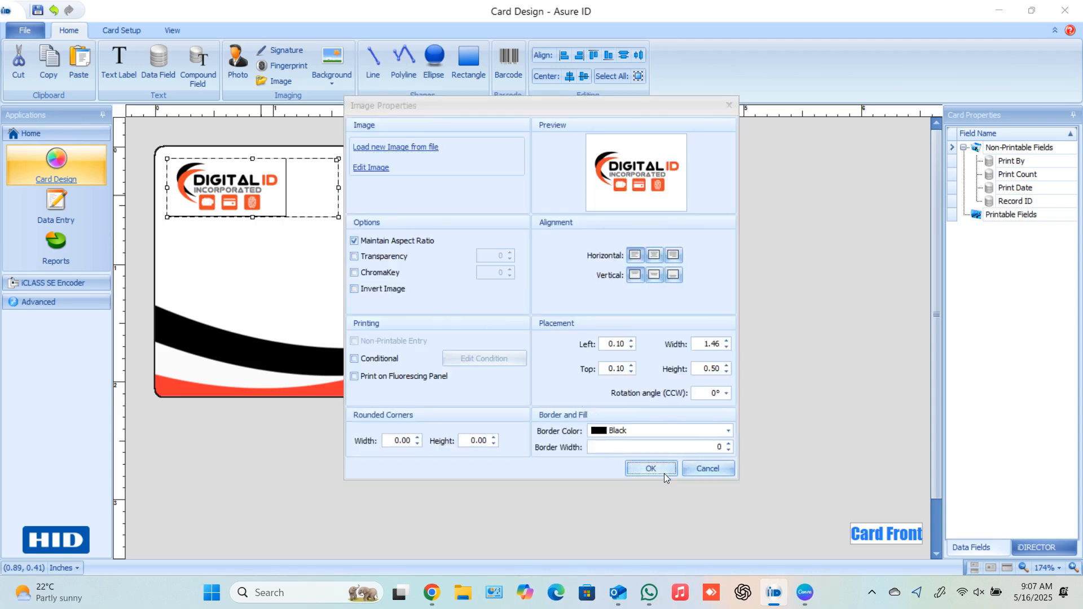
left_click(664, 472)
mouse_move(286, 201)
left_mouse_down()
mouse_move(297, 170)
mouse_move(286, 194)
left_mouse_up()
left_click(576, 180)
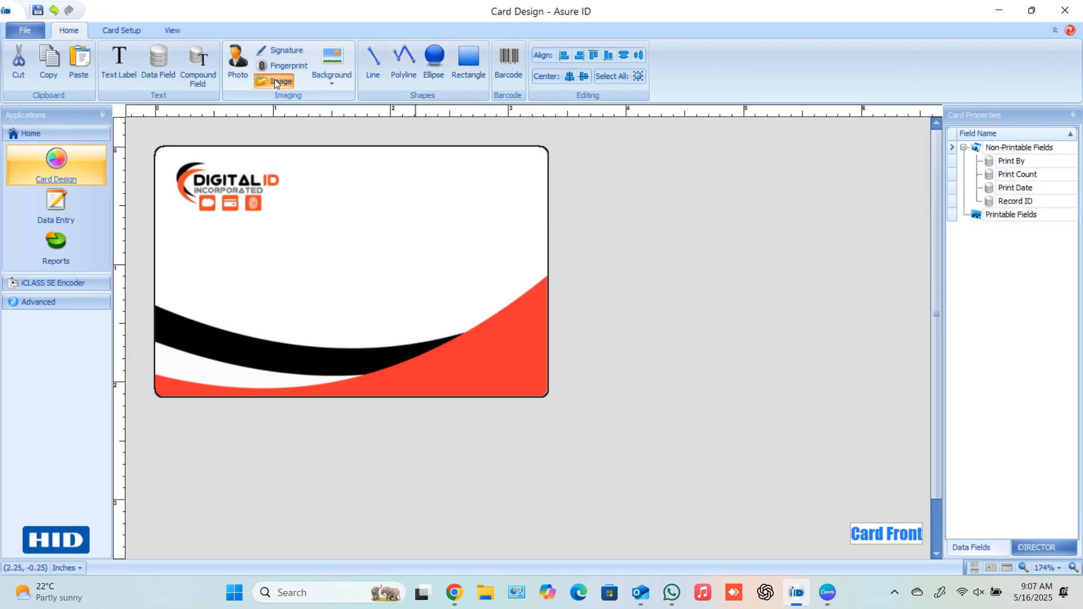
- Place the ID Photo image on the card's right half, about 0.93 by 1.31 inches, with a border width of 0
left_click(274, 80)
mouse_move(414, 205)
left_mouse_down()
mouse_move(464, 244)
mouse_move(506, 345)
mouse_move(526, 354)
left_mouse_up()
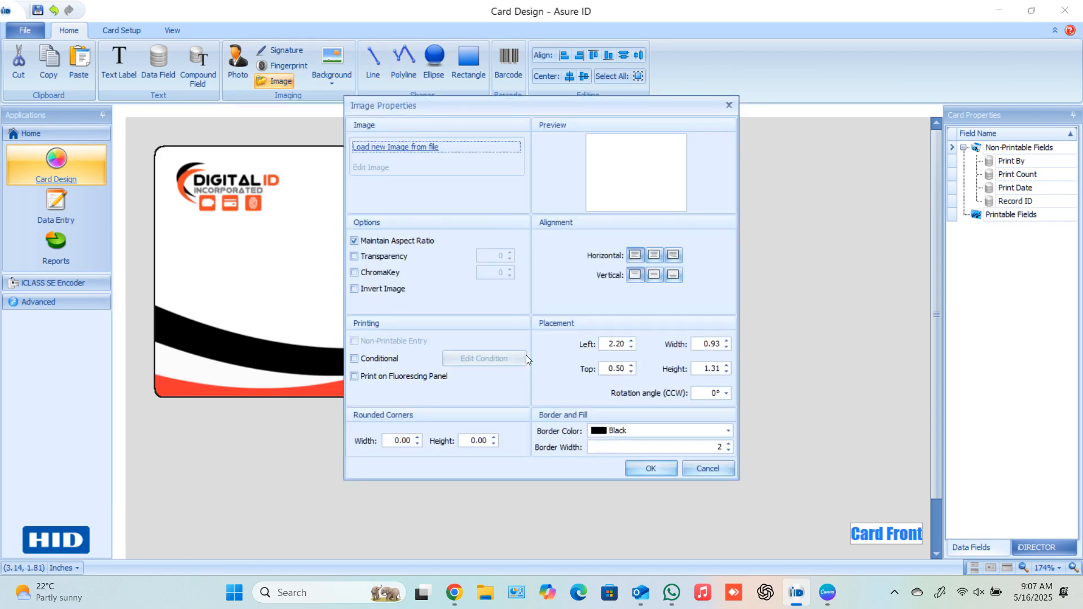
left_click(408, 156)
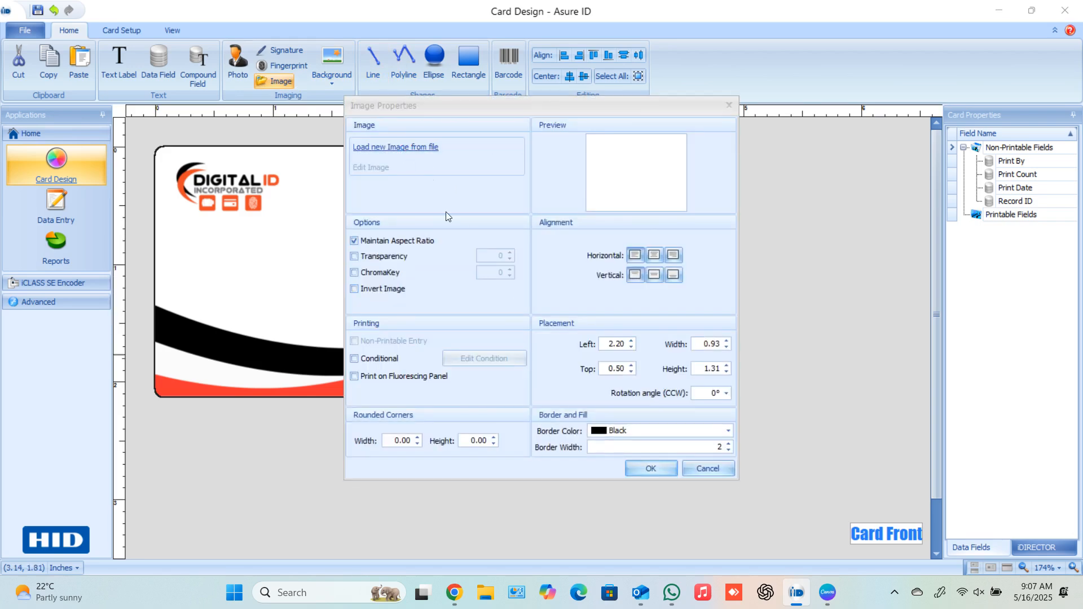
left_click(577, 262)
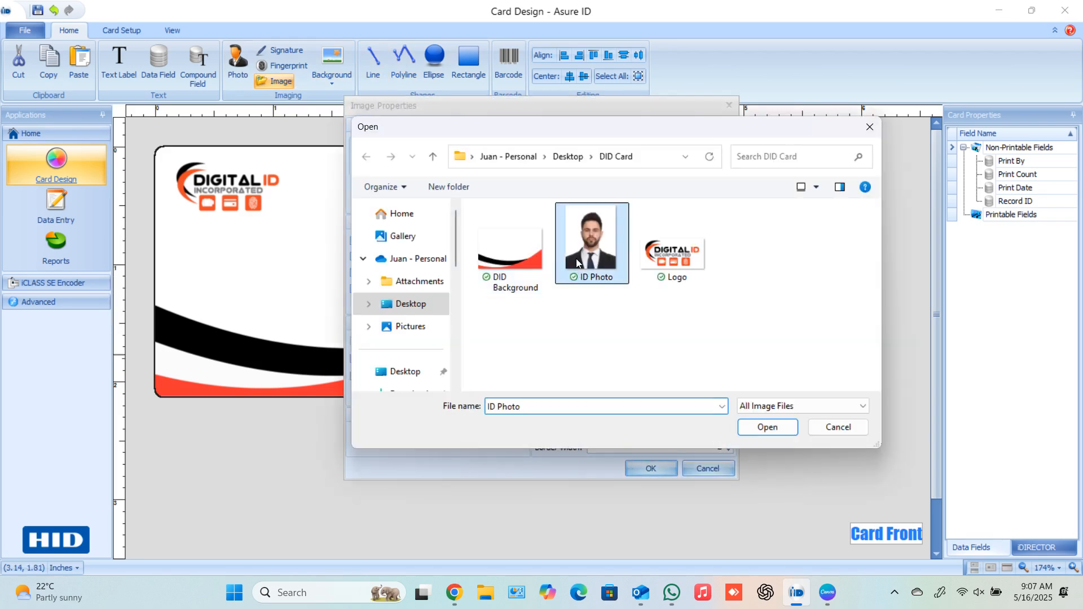
left_click(759, 430)
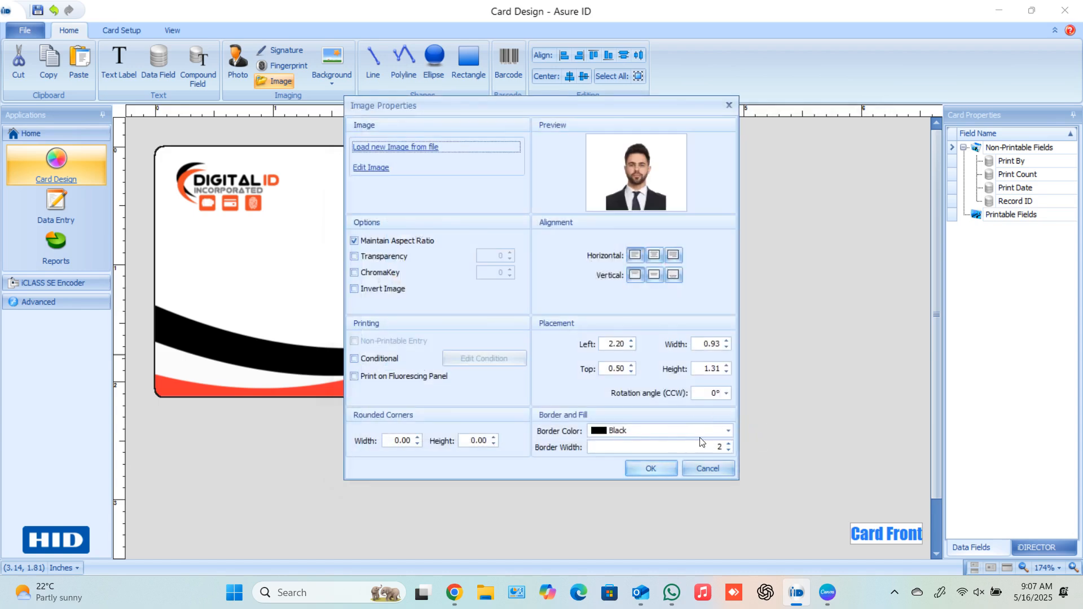
left_click(728, 444)
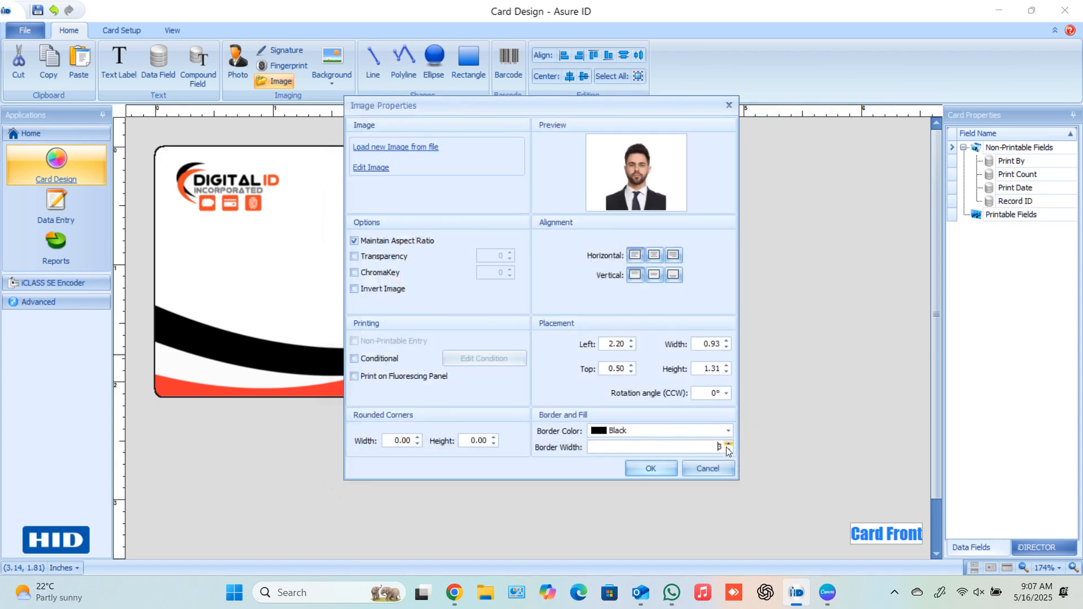
left_click(654, 468)
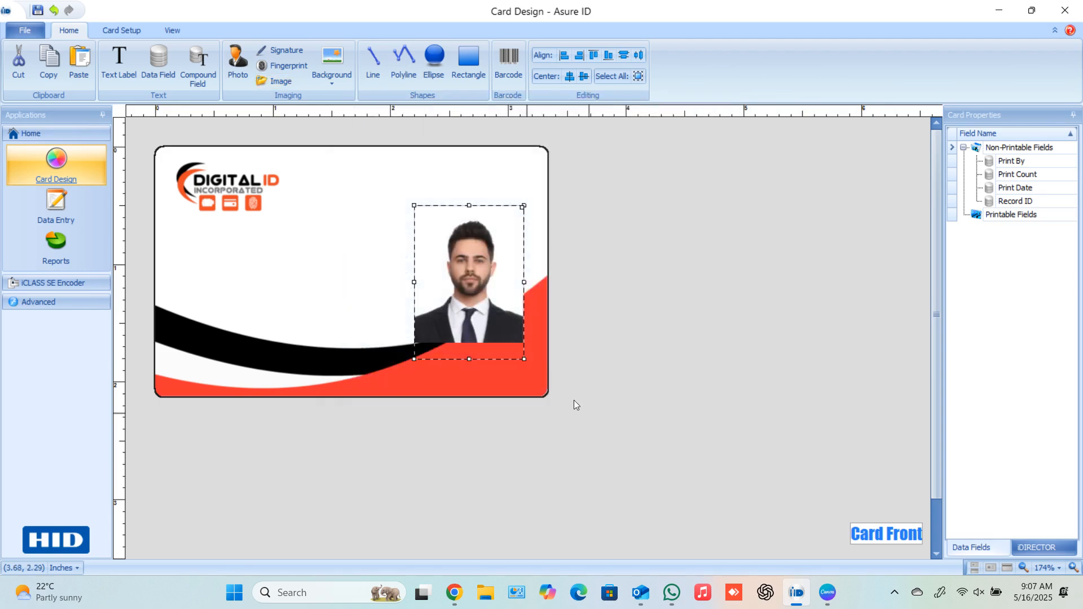
- Reposition and resize the ID photo frame to about 1.10 by 1.30 inches, about 2.10 inches from the card's left and 0.30 from its top
mouse_move(510, 339)
left_mouse_down()
mouse_move(497, 315)
mouse_move(497, 343)
mouse_move(508, 338)
mouse_move(533, 381)
mouse_move(503, 330)
left_mouse_up()
left_click_drag(467, 370, 468, 340)
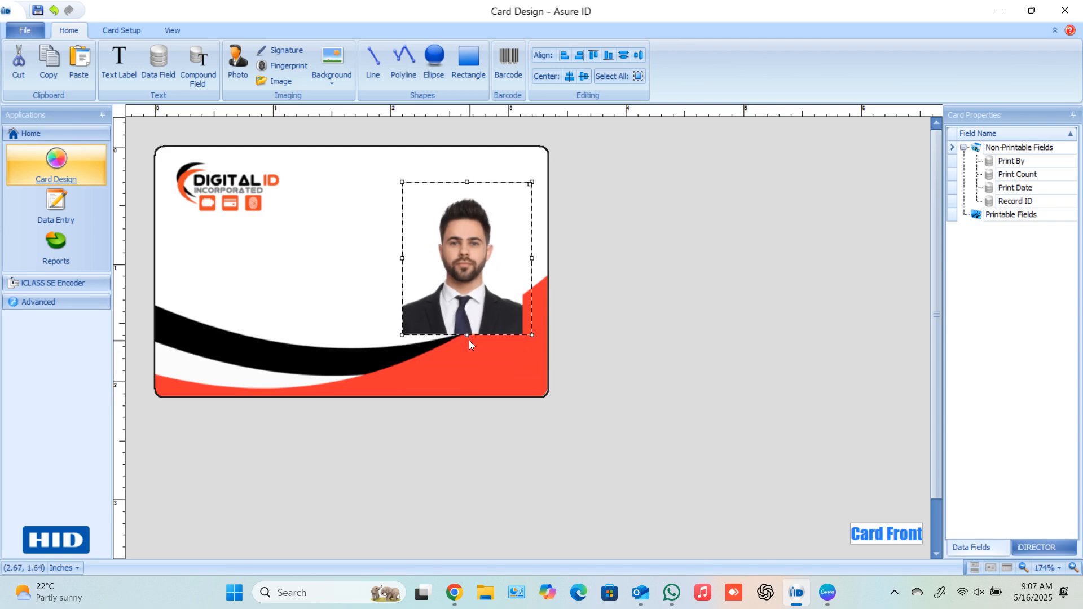
- Give the ID photo a black border of width 2 and shift the photo slightly down on the card
right_click(472, 253)
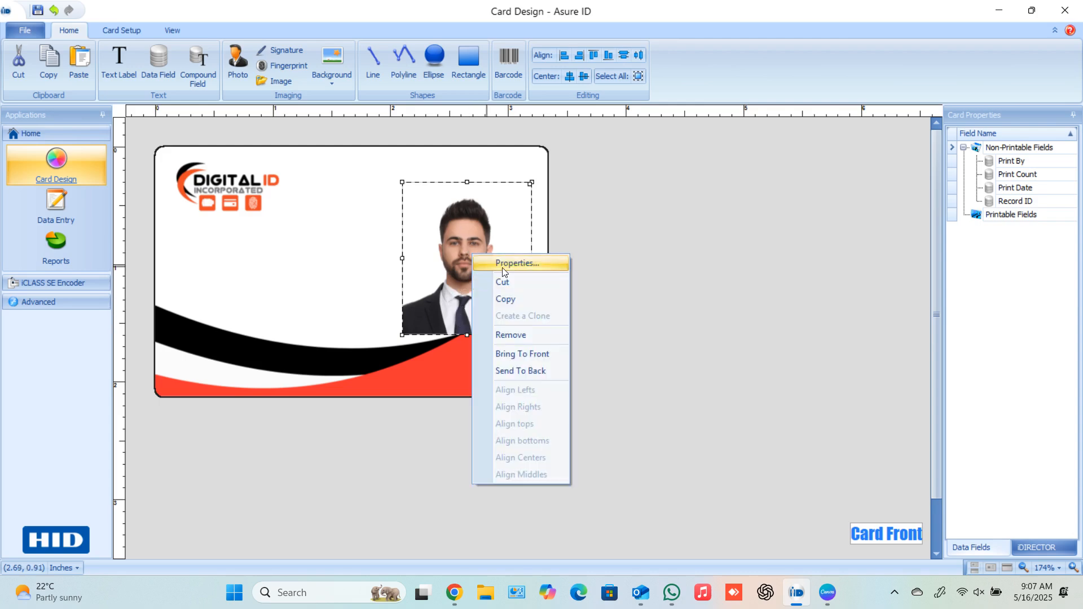
left_click(625, 276)
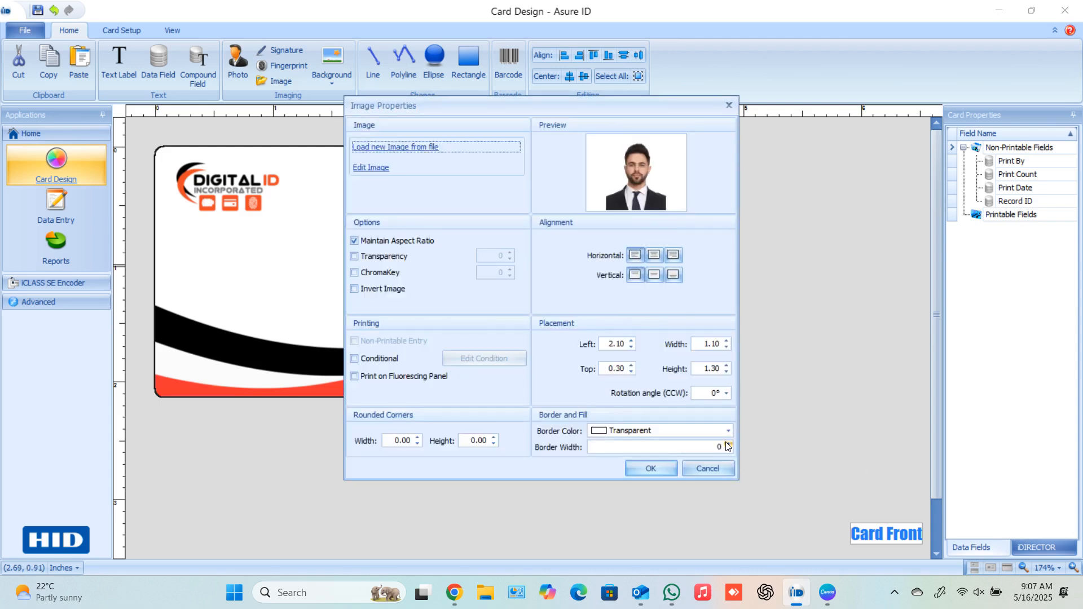
left_click(727, 445)
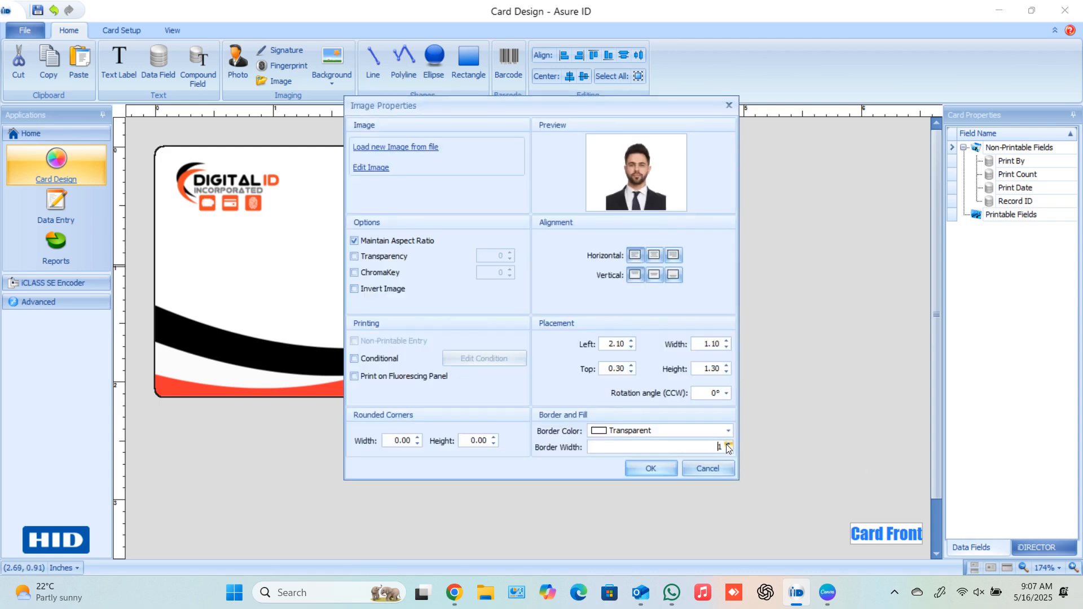
left_click(671, 430)
left_click(625, 309)
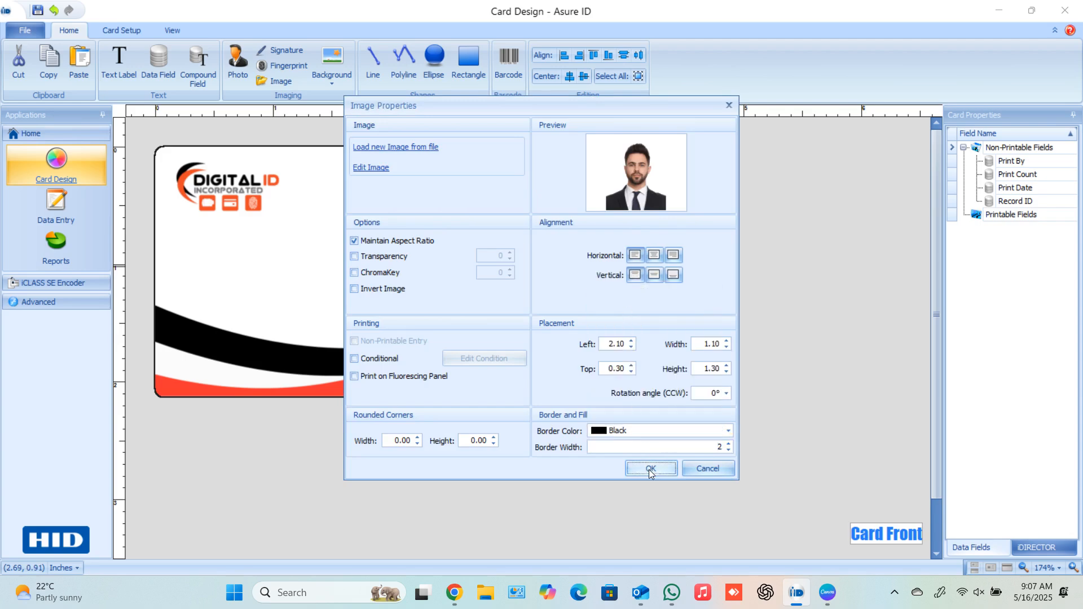
left_click(649, 468)
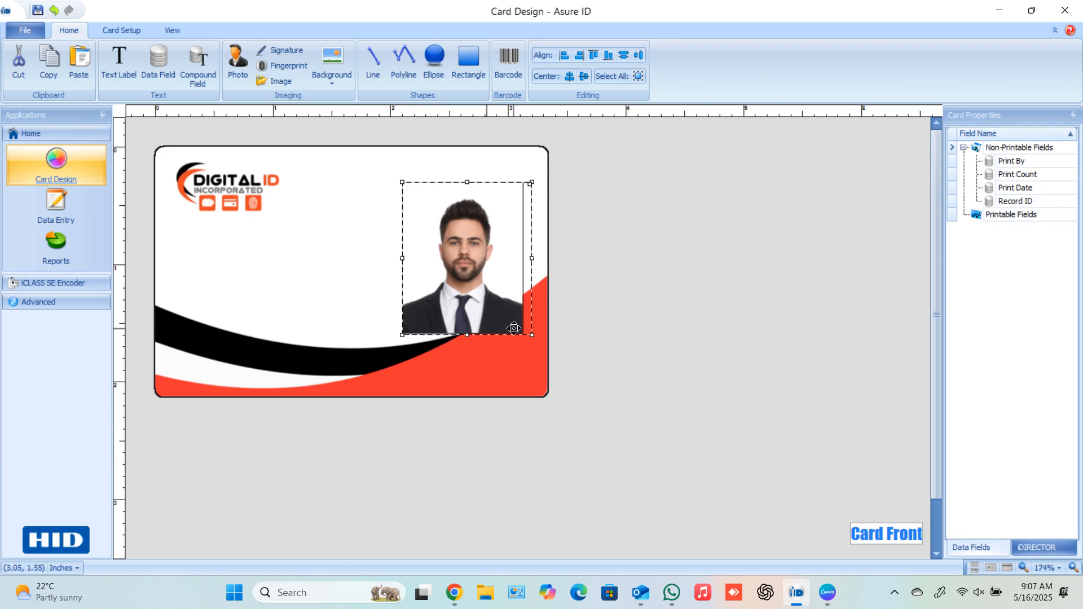
left_click_drag(509, 322, 511, 335)
left_click(645, 275)
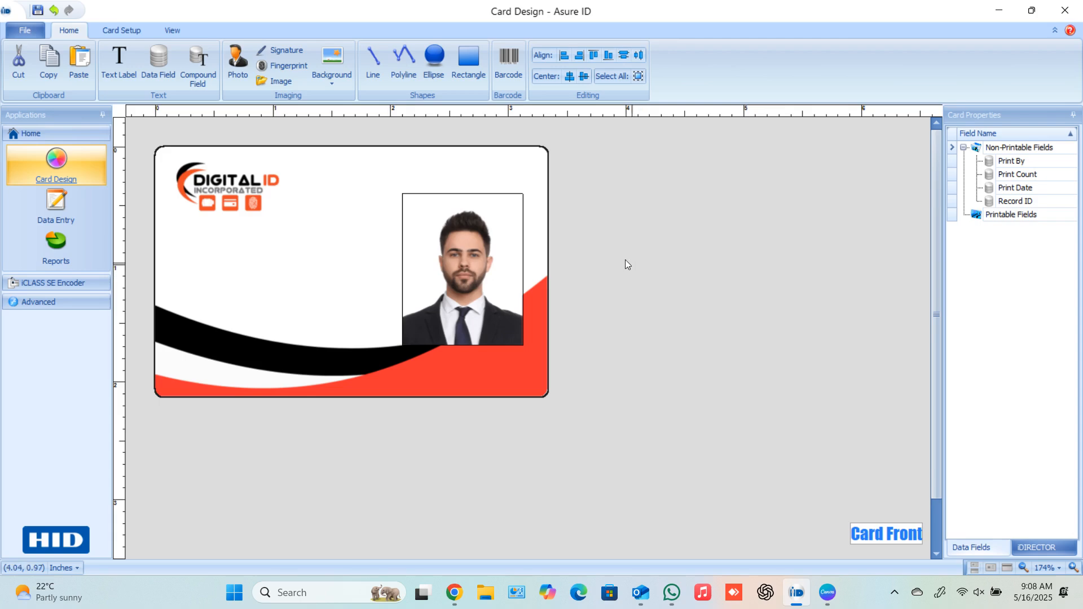
- Add a text label below the logo containing the cardholder's full name
left_click(126, 77)
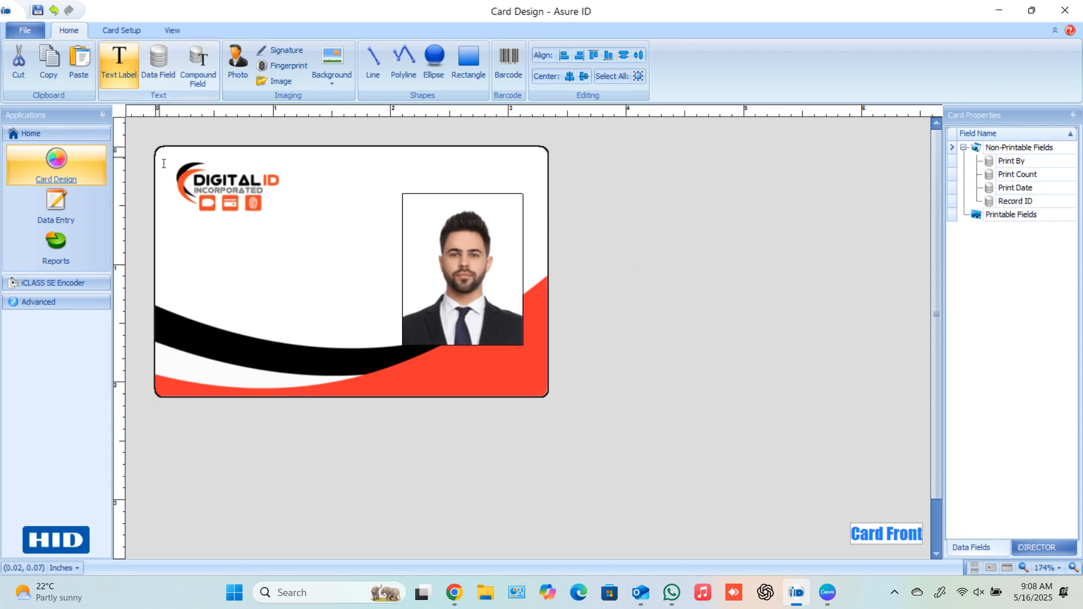
left_click_drag(178, 232, 371, 258)
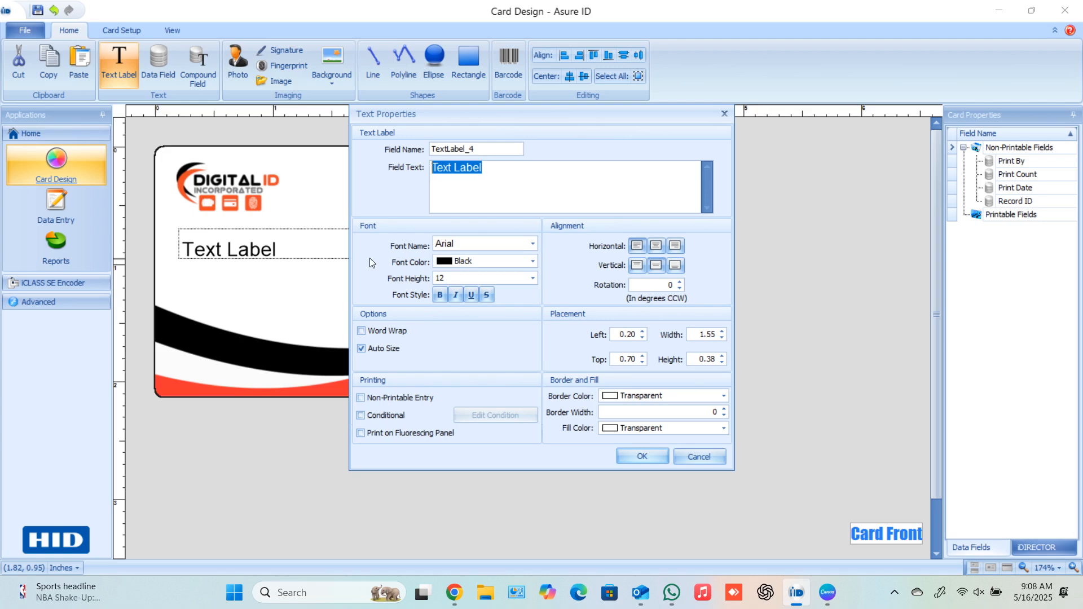
type("John ")
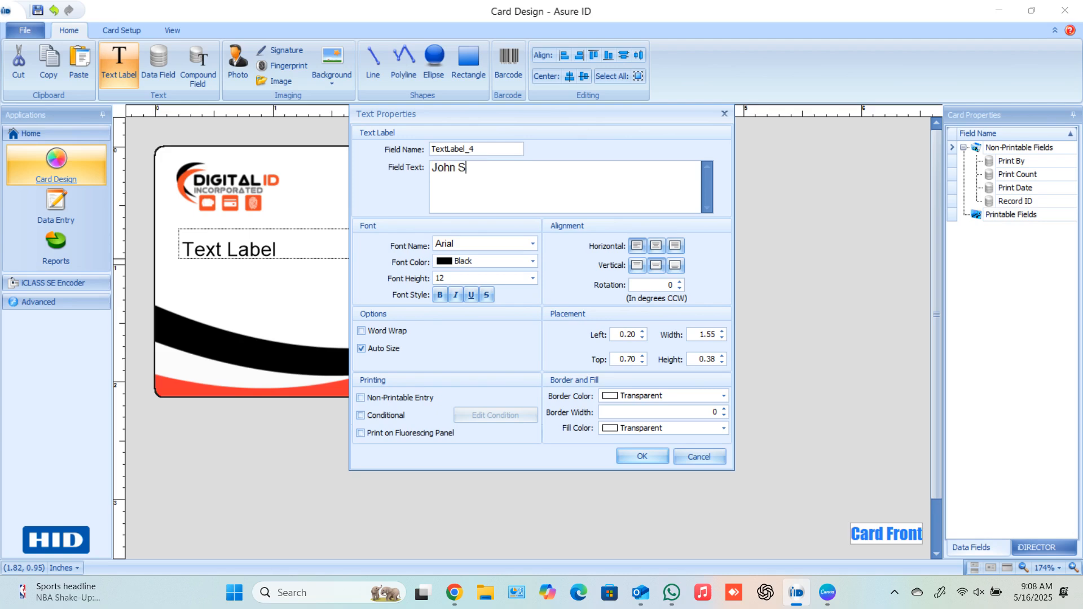
type("Stone")
left_click(641, 453)
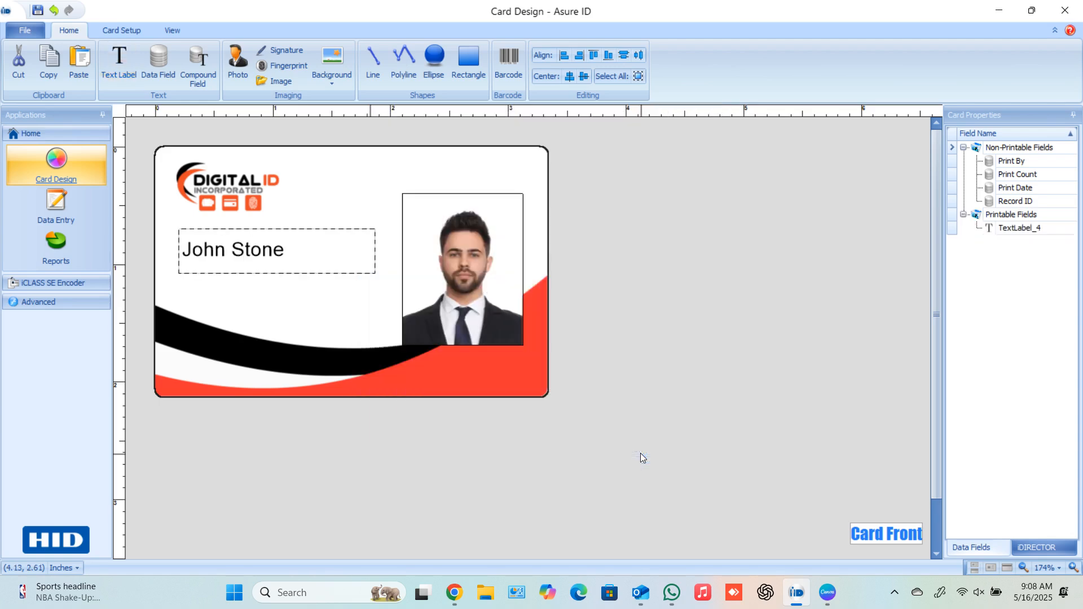
- Set the name label's font height to 18 and move the label up, just beneath the logo
right_click(267, 251)
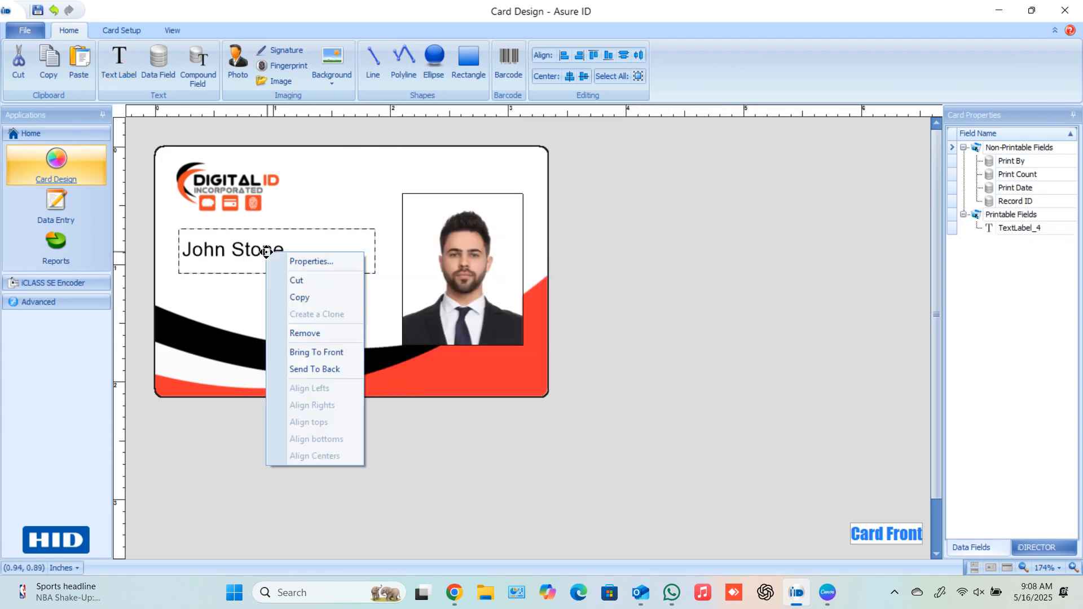
left_click(338, 260)
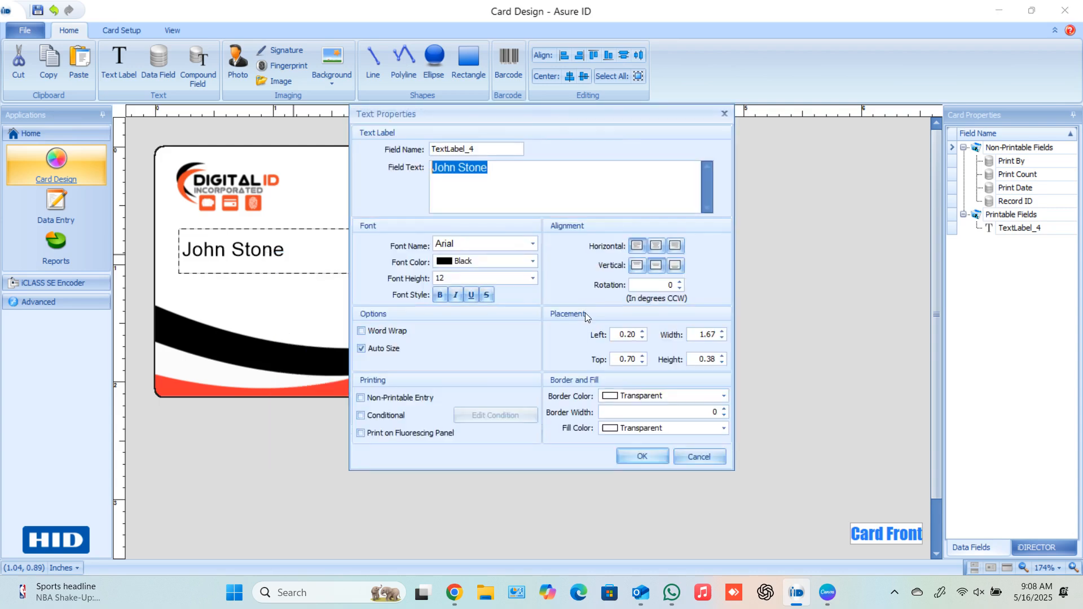
left_click(533, 278)
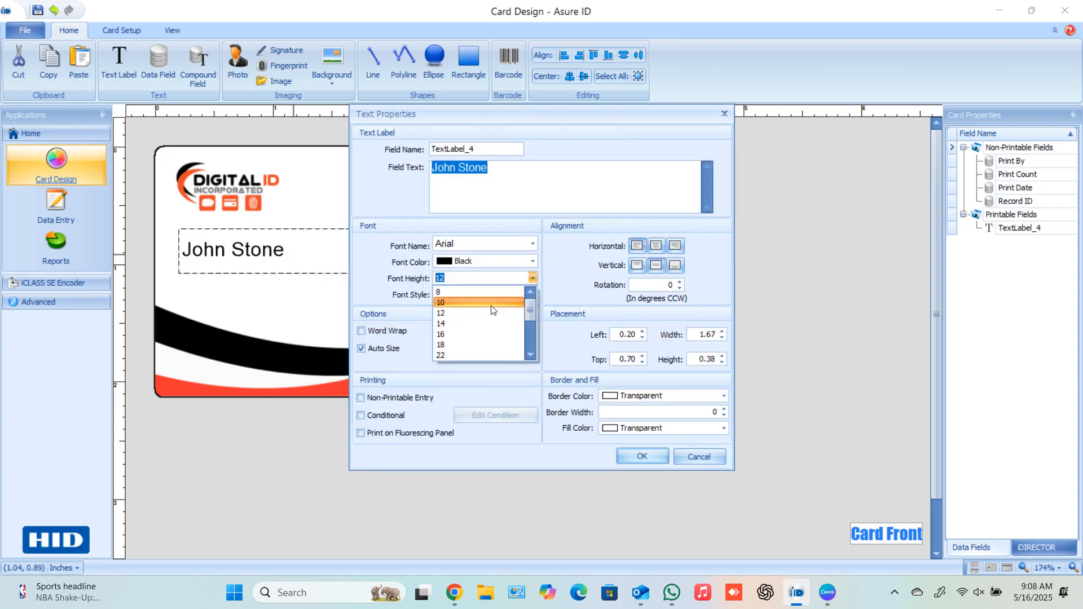
left_click(462, 343)
left_click(641, 455)
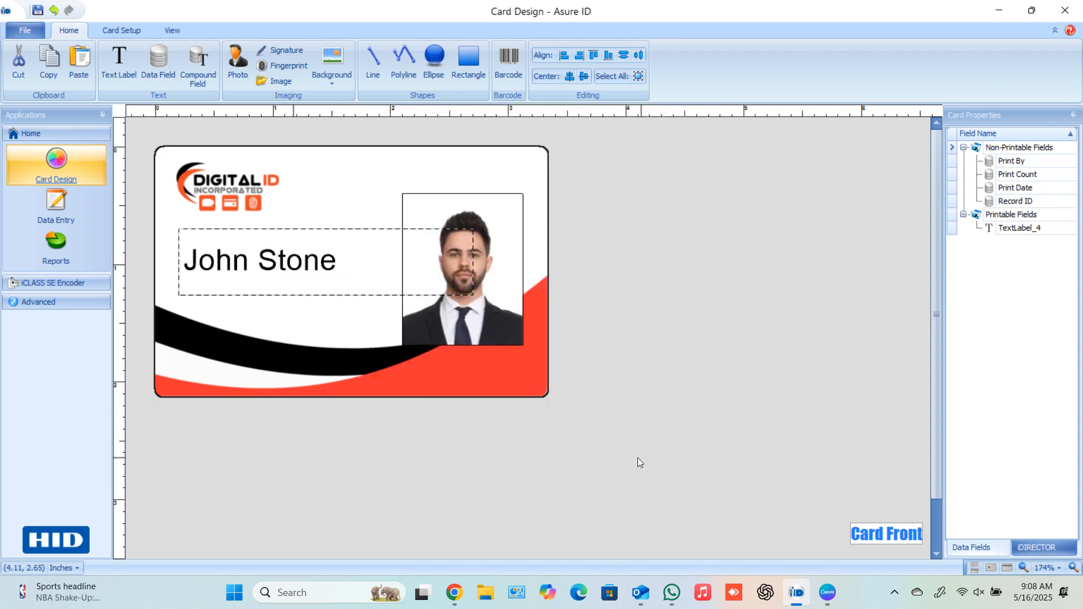
left_click_drag(319, 279, 326, 249)
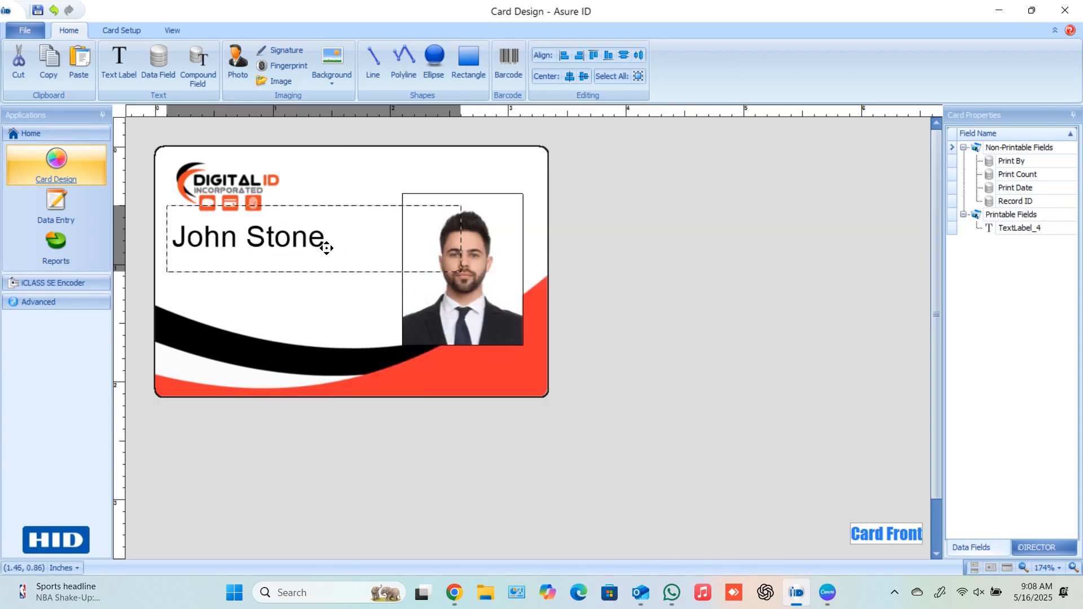
left_click(599, 213)
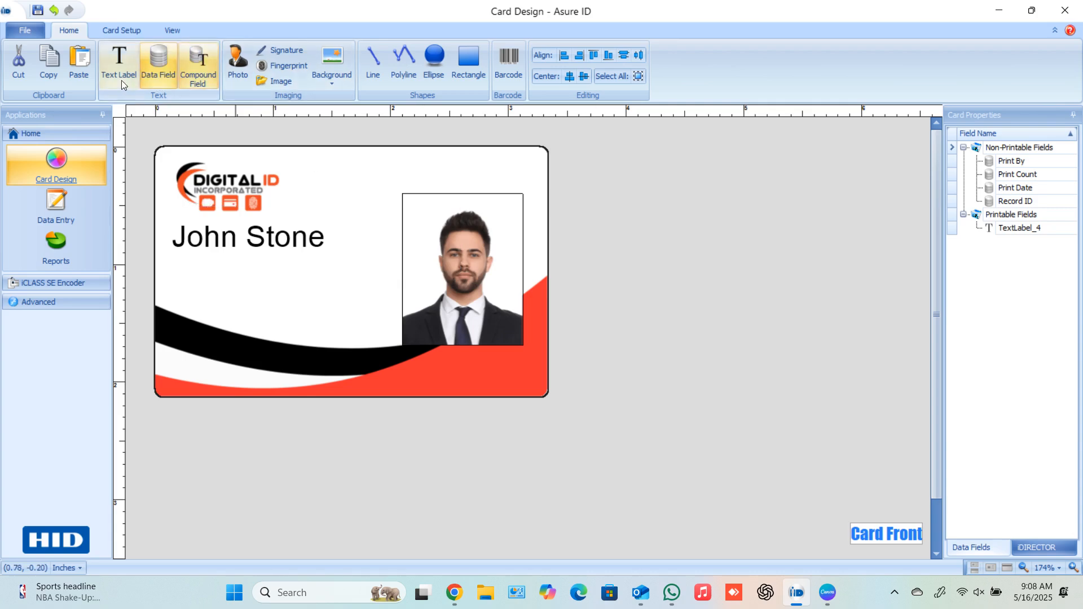
- Add a text label reading "Manager" below the cardholder's name
left_click(119, 65)
left_click_drag(179, 265, 364, 289)
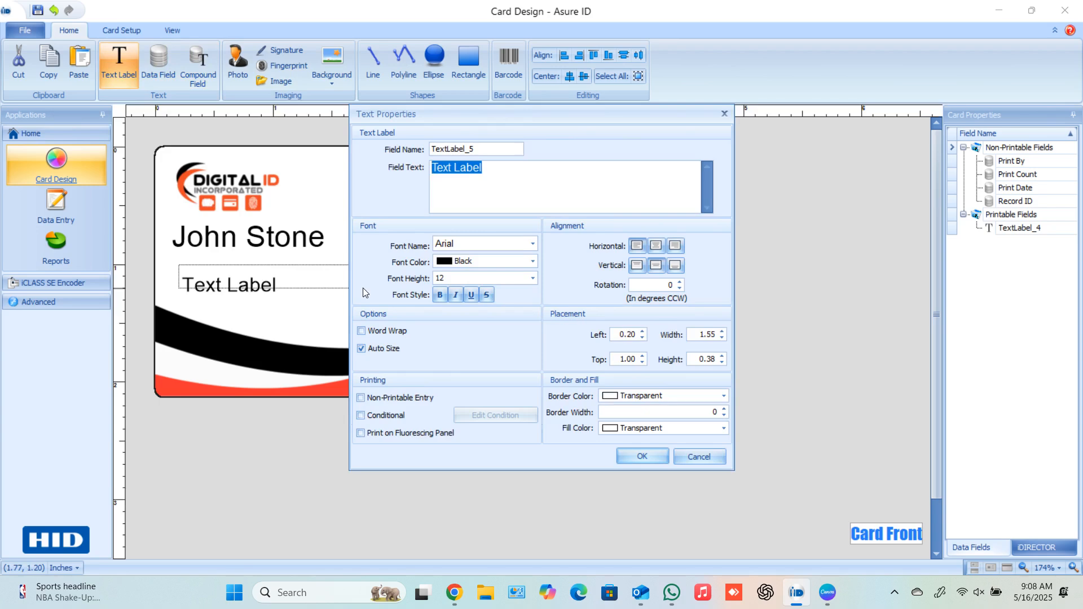
type("Manager")
left_click(643, 456)
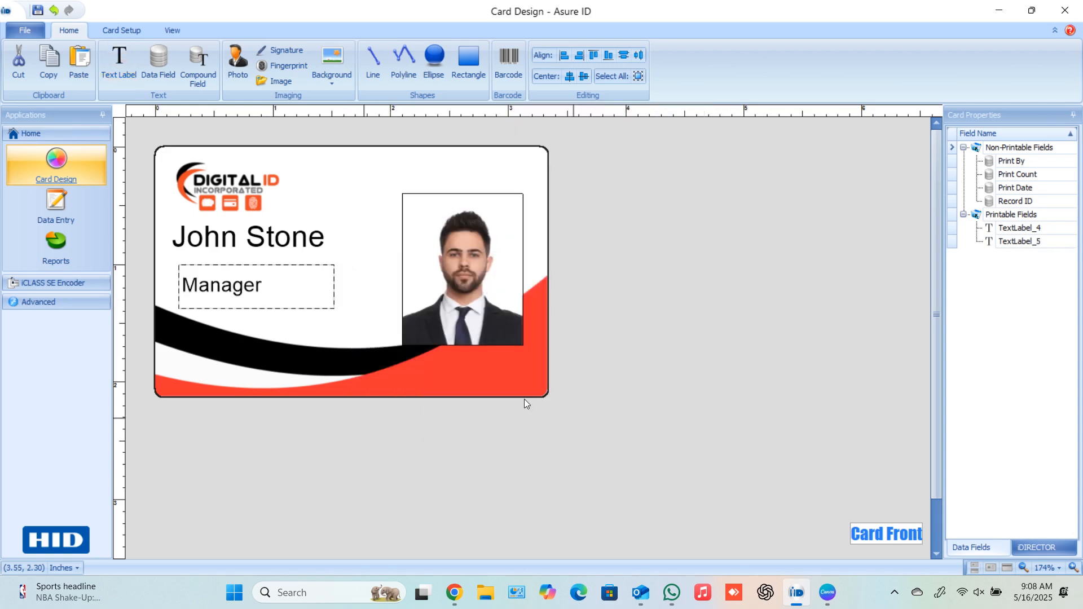
- Move the "Manager" label up directly beneath the cardholder's name and align its text with the name's left edge
left_click_drag(279, 296, 269, 268)
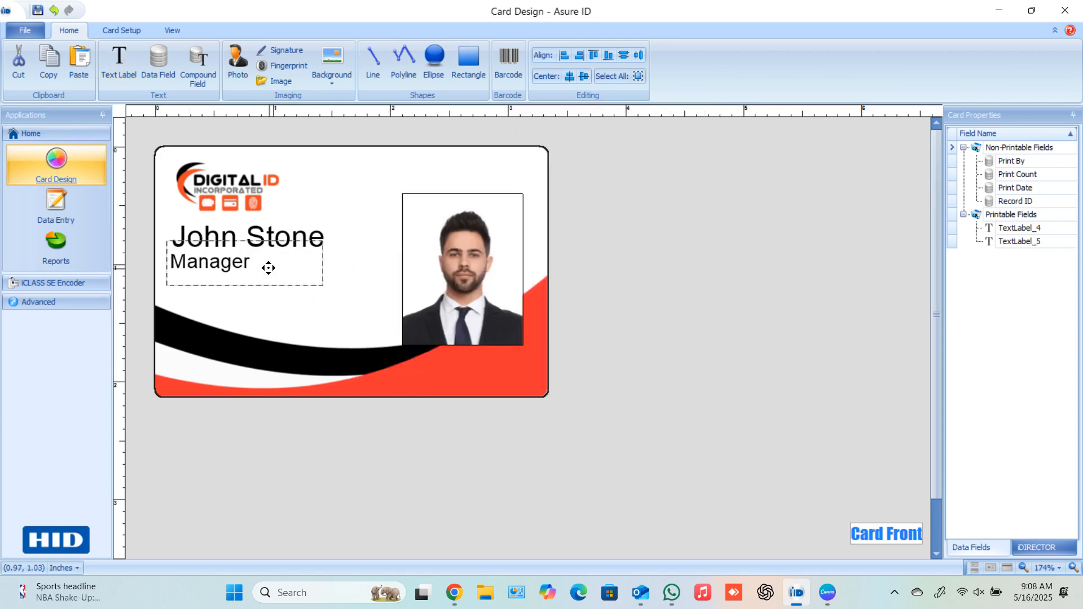
key("Up")
key("Up")
key("Up")
key("Up")
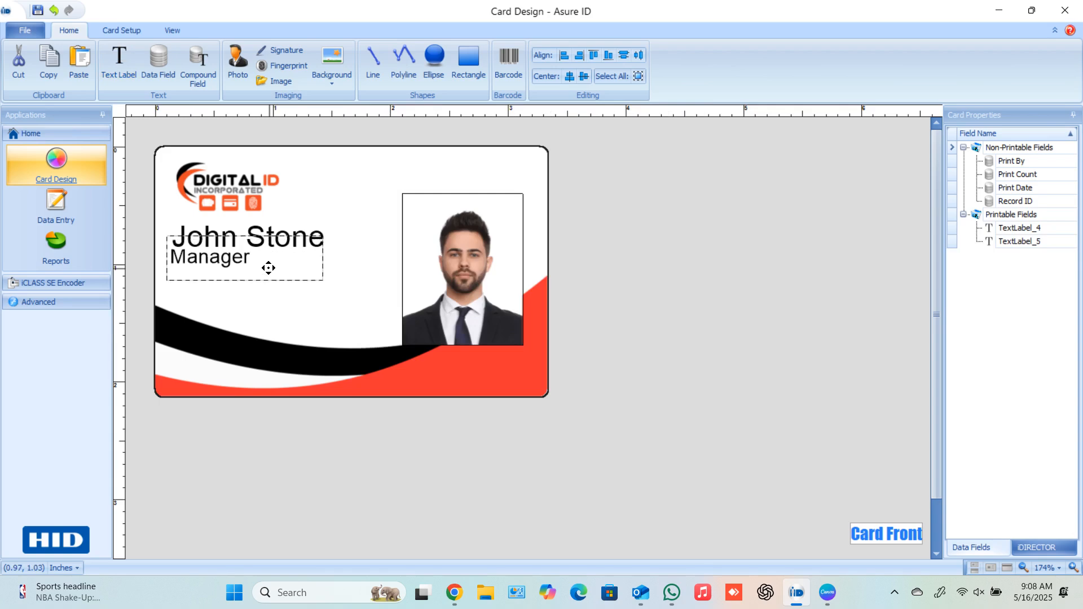
key("Right")
key("Right")
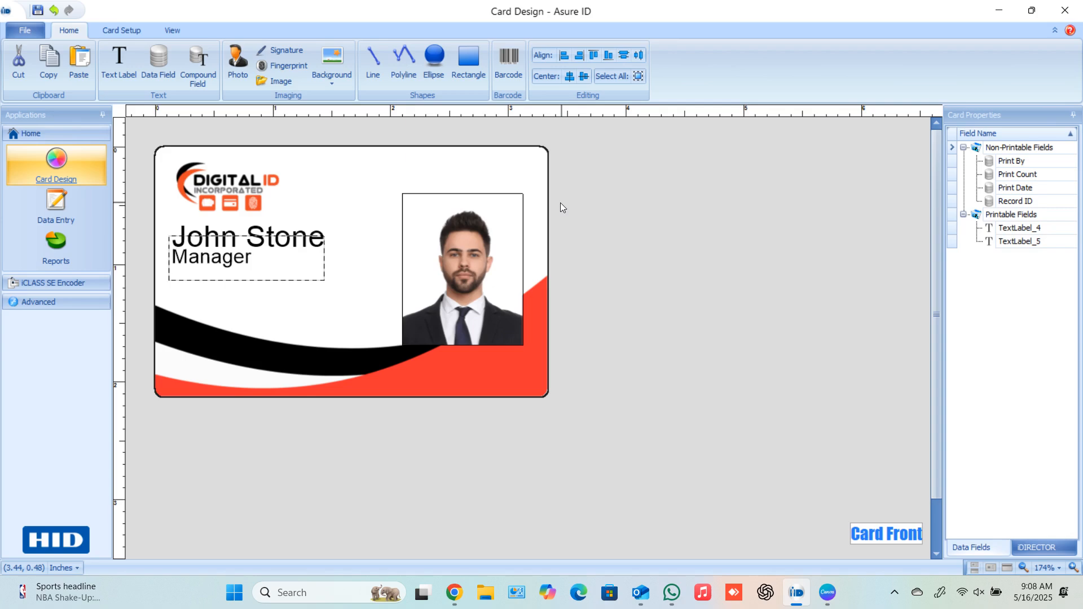
key("Right")
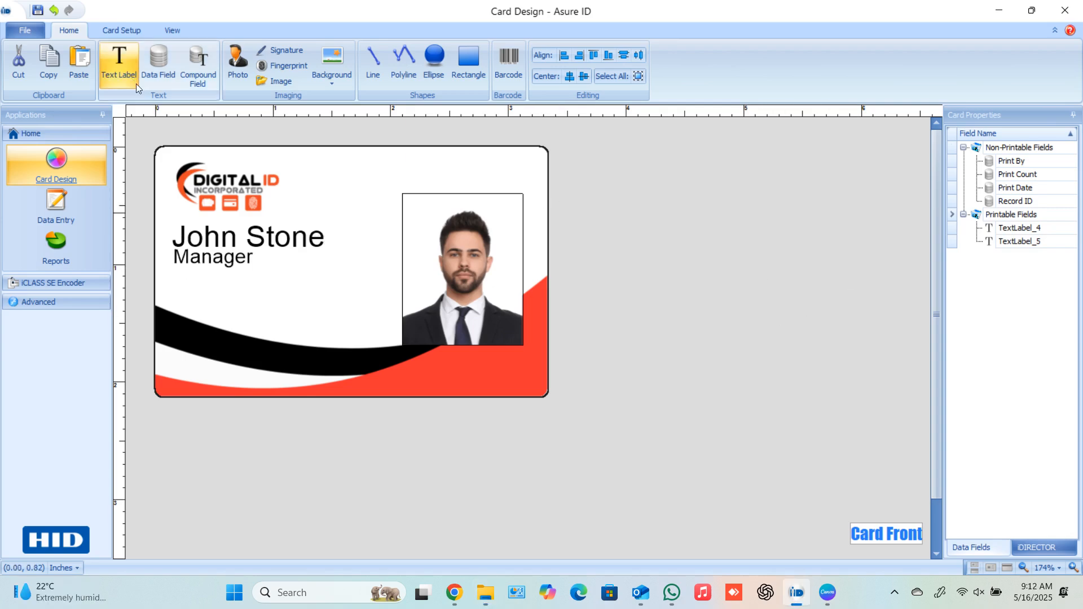
- Add a text label reading "LVL 4 Clearance" below the "Manager" label
left_click(135, 82)
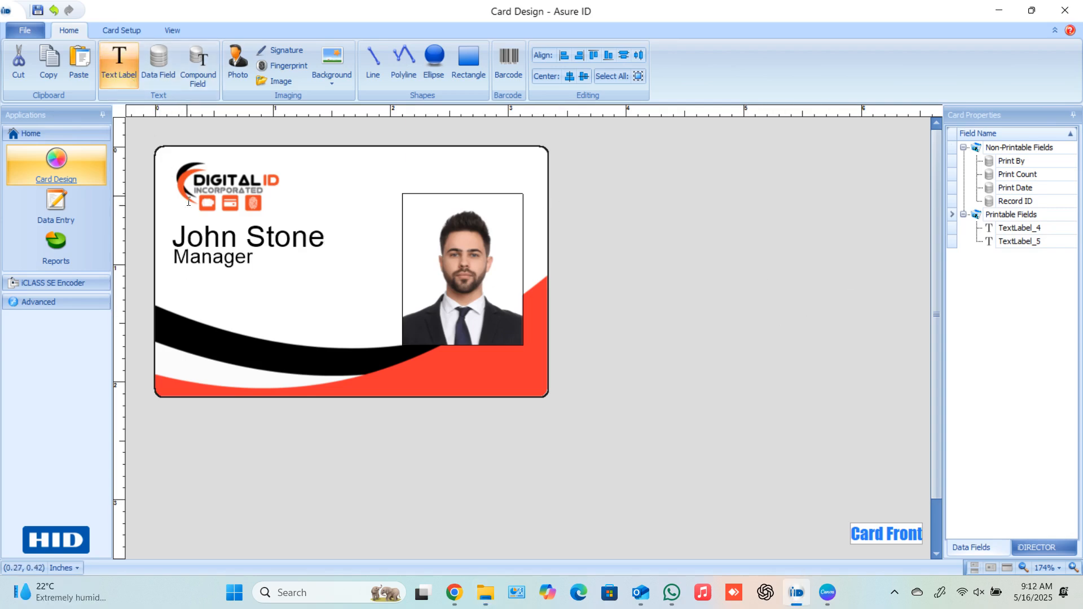
left_click_drag(178, 277, 309, 302)
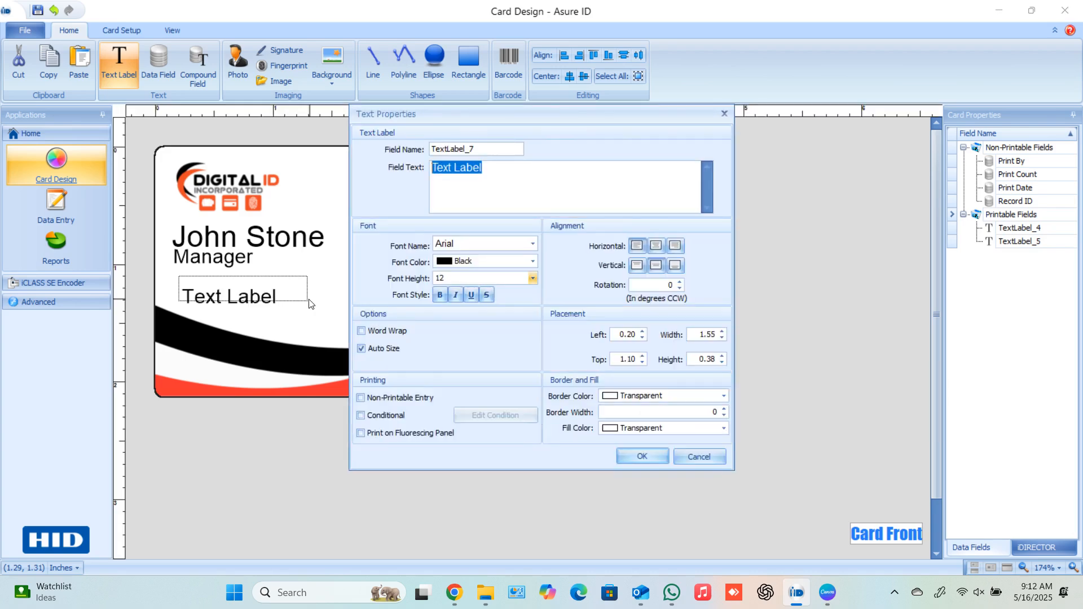
type("LVL 4")
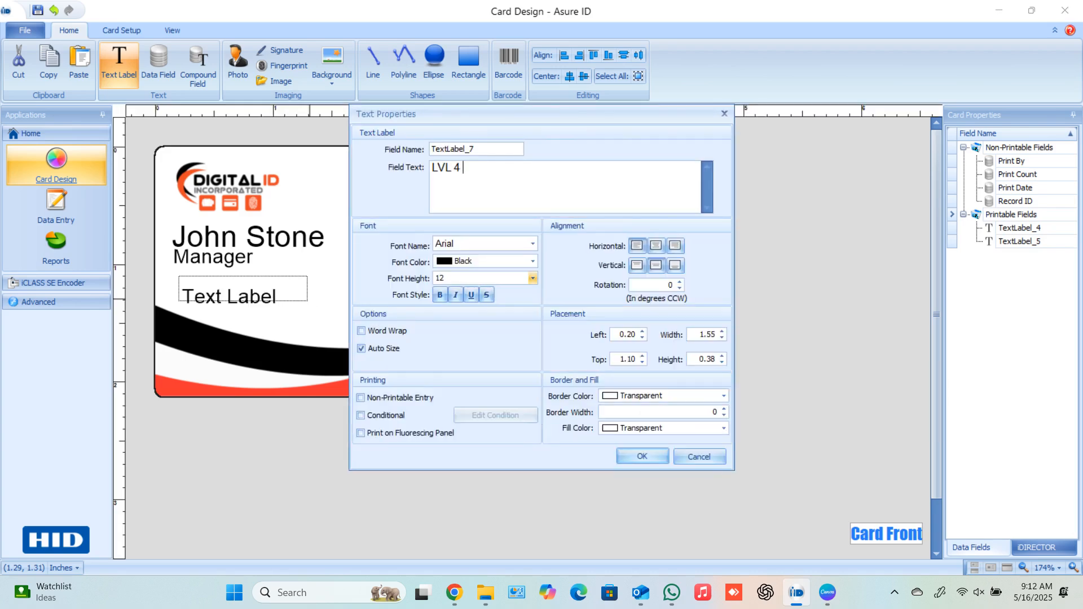
type(" Clearance")
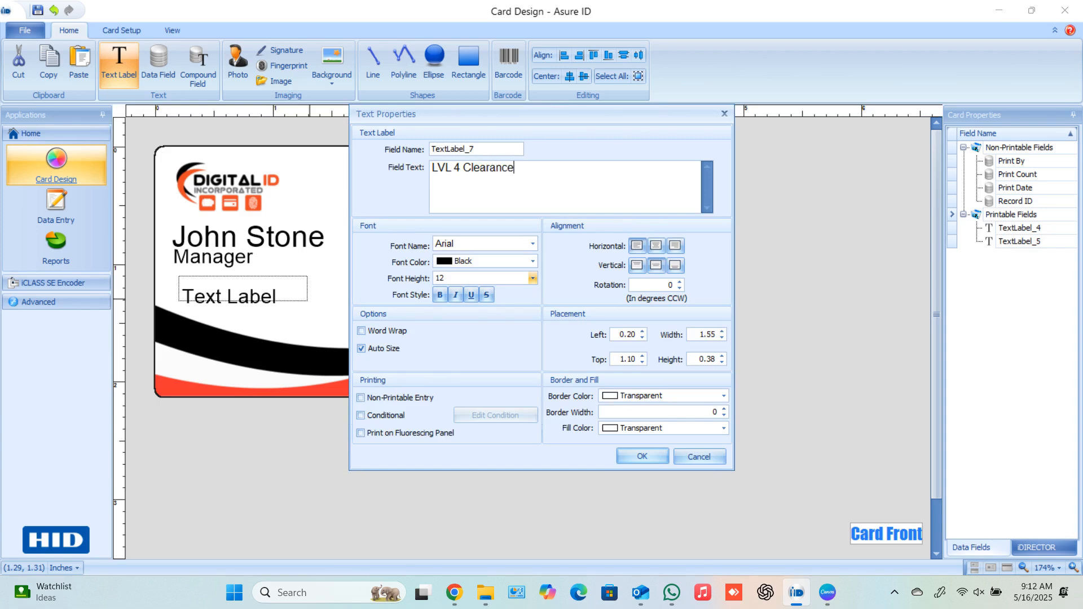
left_click(657, 456)
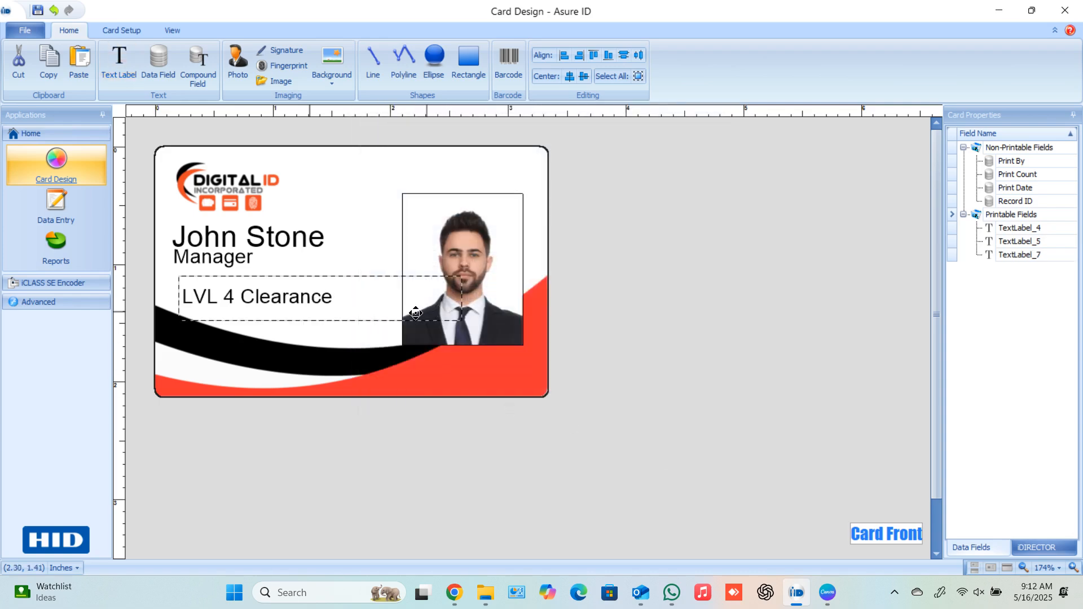
- Shift the "LVL 4 Clearance" label closer to the "Manager" label and line up their left edges
mouse_move(331, 295)
left_mouse_down()
mouse_move(316, 278)
mouse_move(326, 284)
left_mouse_up()
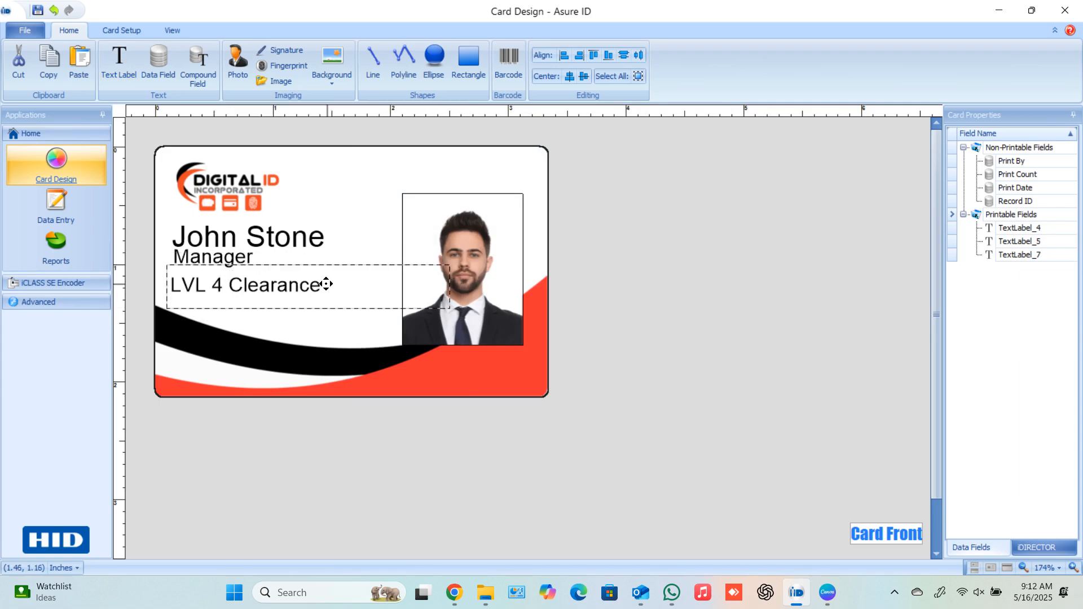
key("Right")
key("Right")
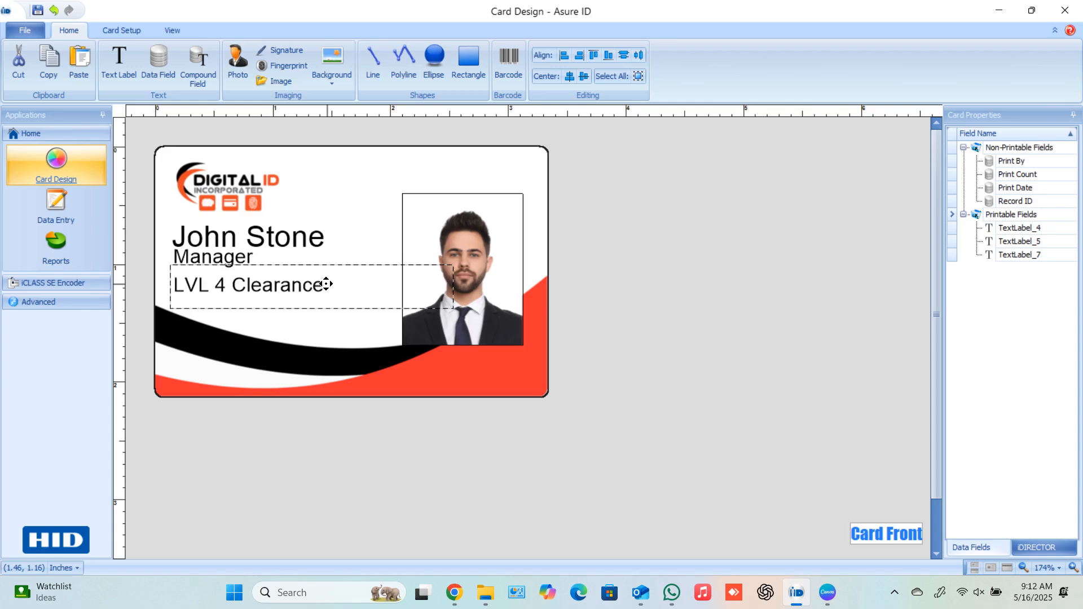
left_click(591, 255)
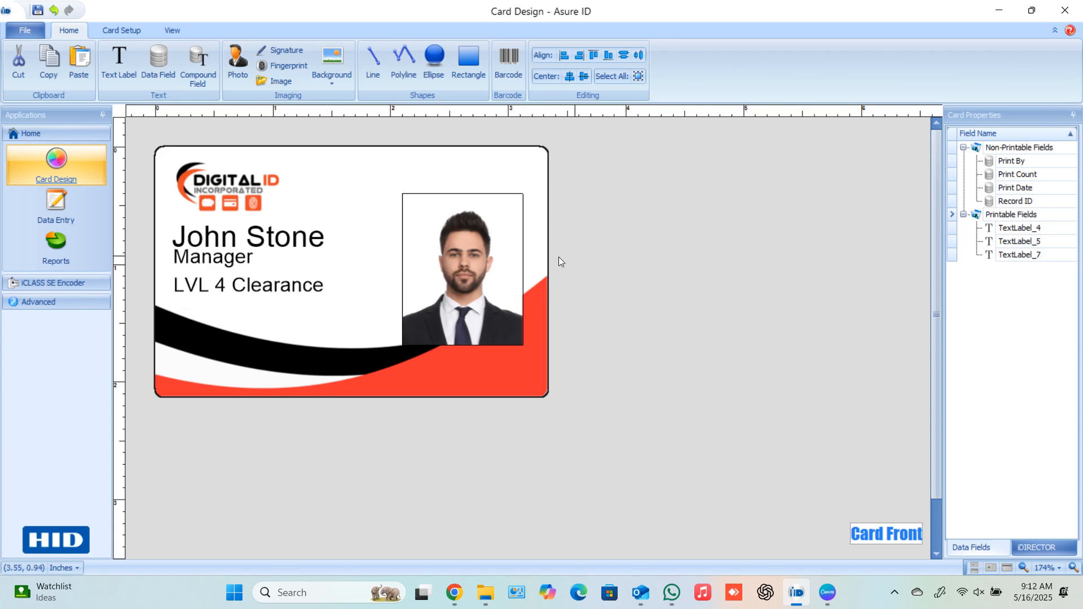
- Duplicate the "LVL 4 Clearance" label and place the copy just beneath the original
left_click(278, 290)
right_click(272, 288)
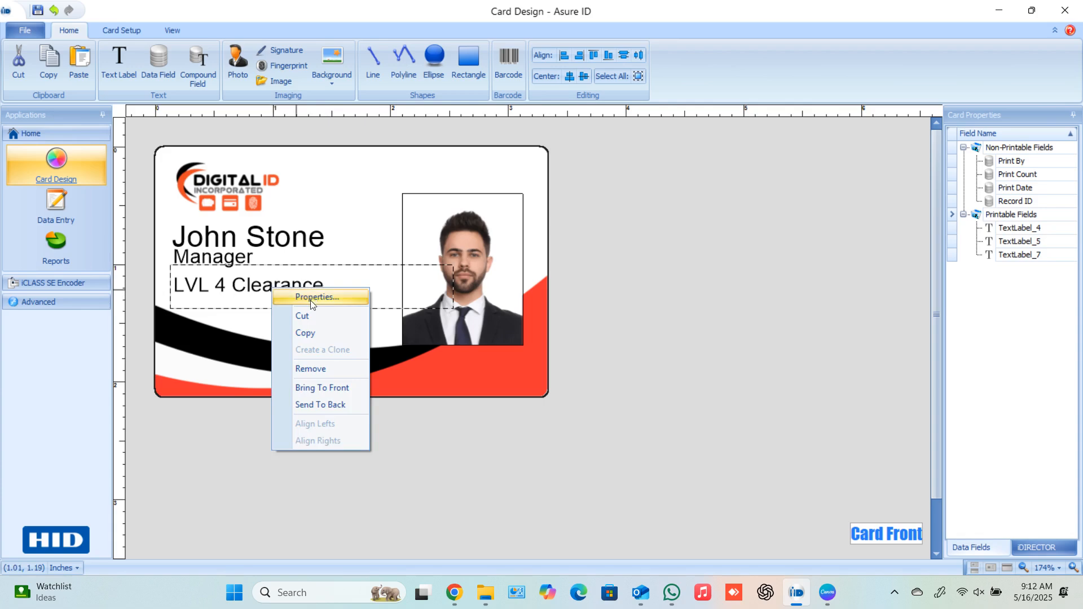
left_click(312, 332)
left_click(330, 335)
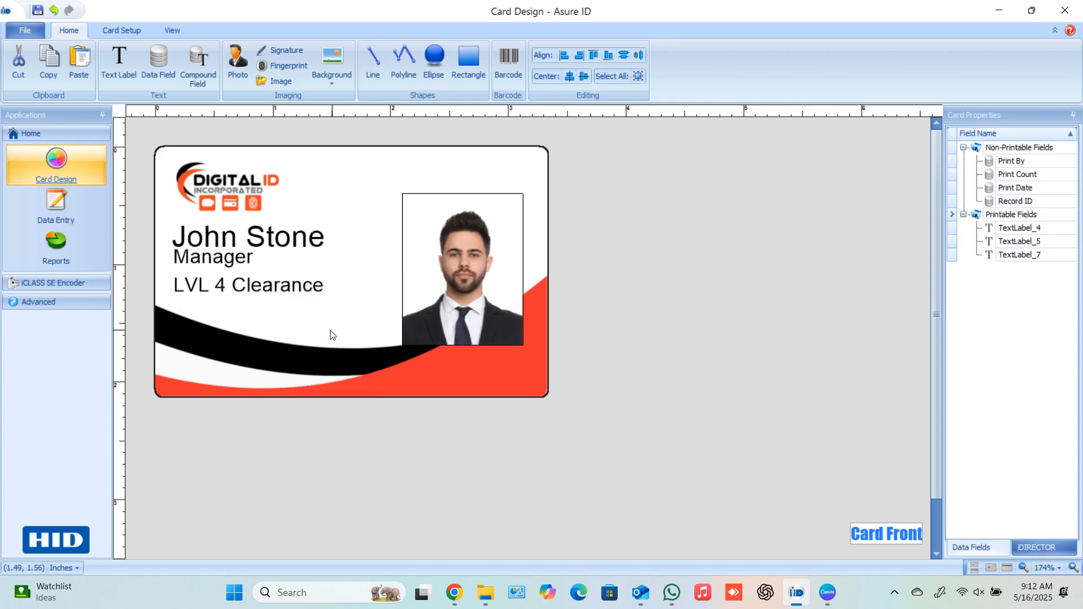
key("ctrl+v")
left_click_drag(283, 182, 298, 309)
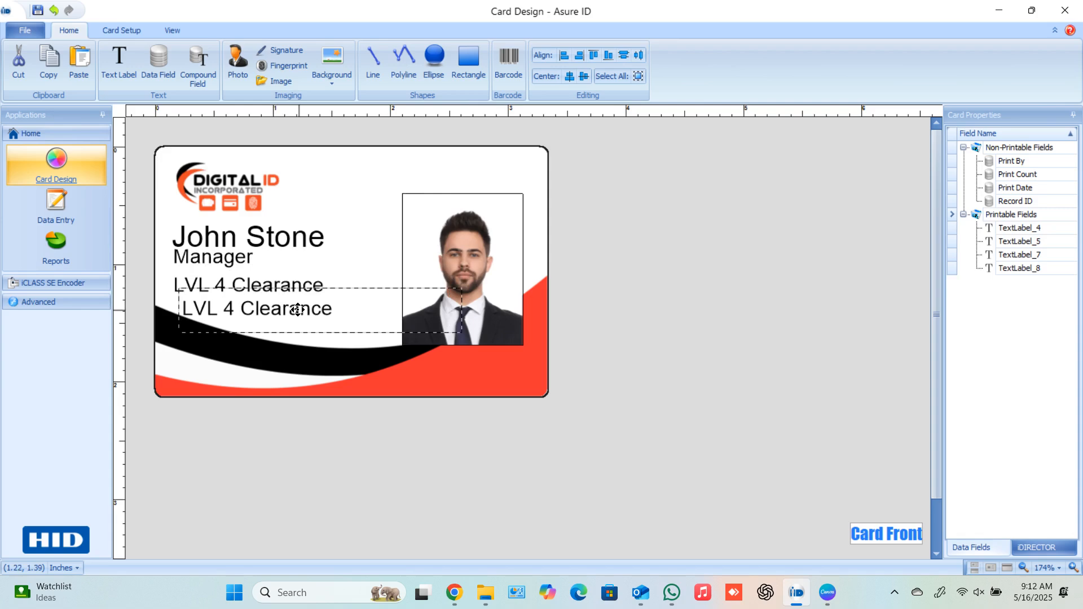
- Change the copied label's text to "EXP Date: 12/05/2026" and nudge it slightly left and up toward the clearance label
double_click(298, 309)
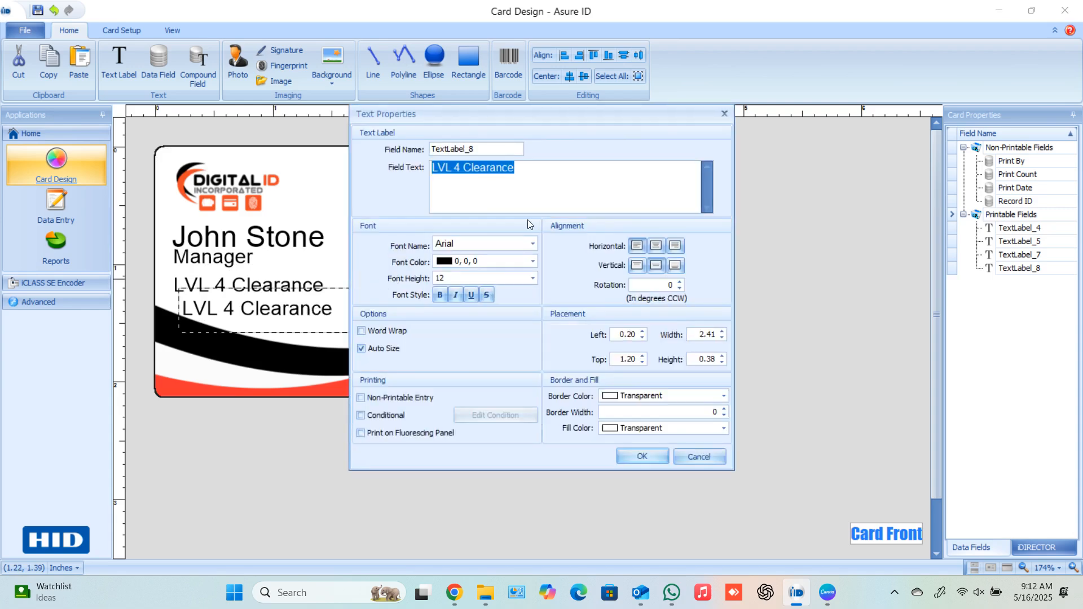
type("EX")
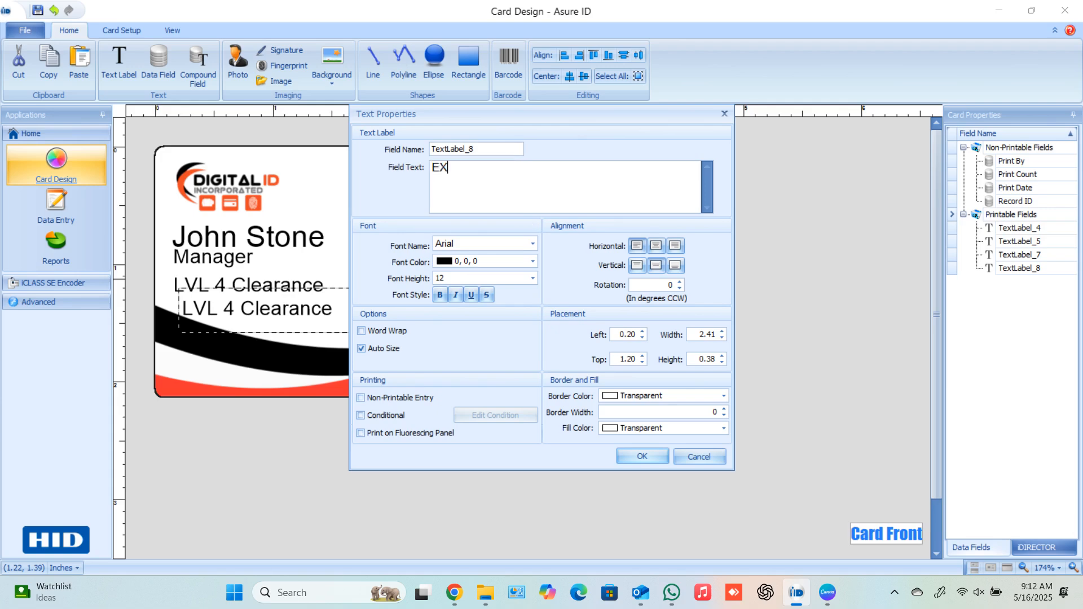
type("P Date: 12/05/2026")
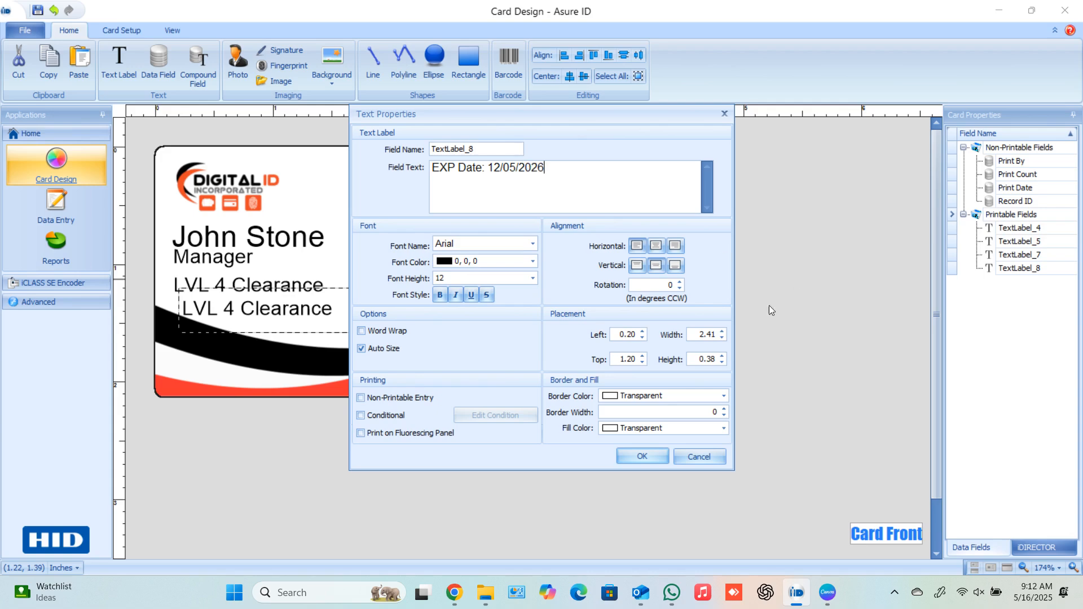
left_click(642, 456)
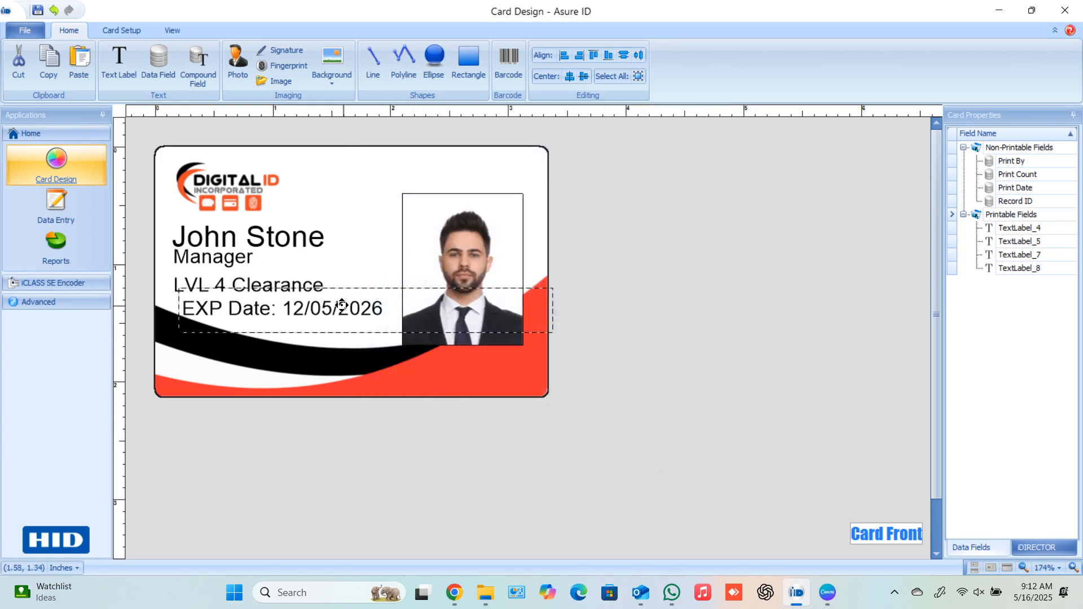
key("Left")
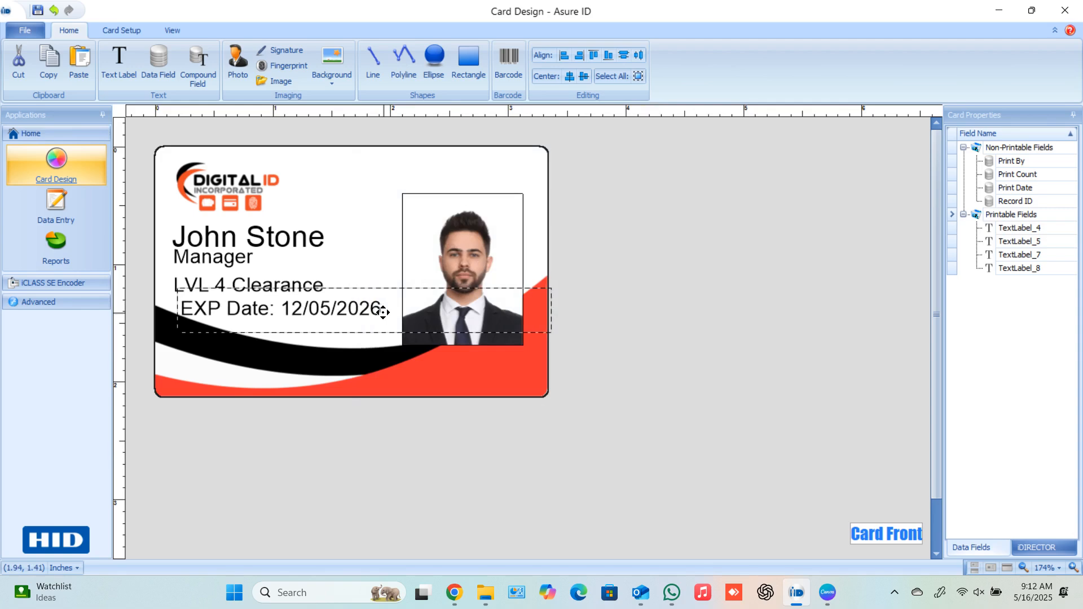
key("Up")
key("Up")
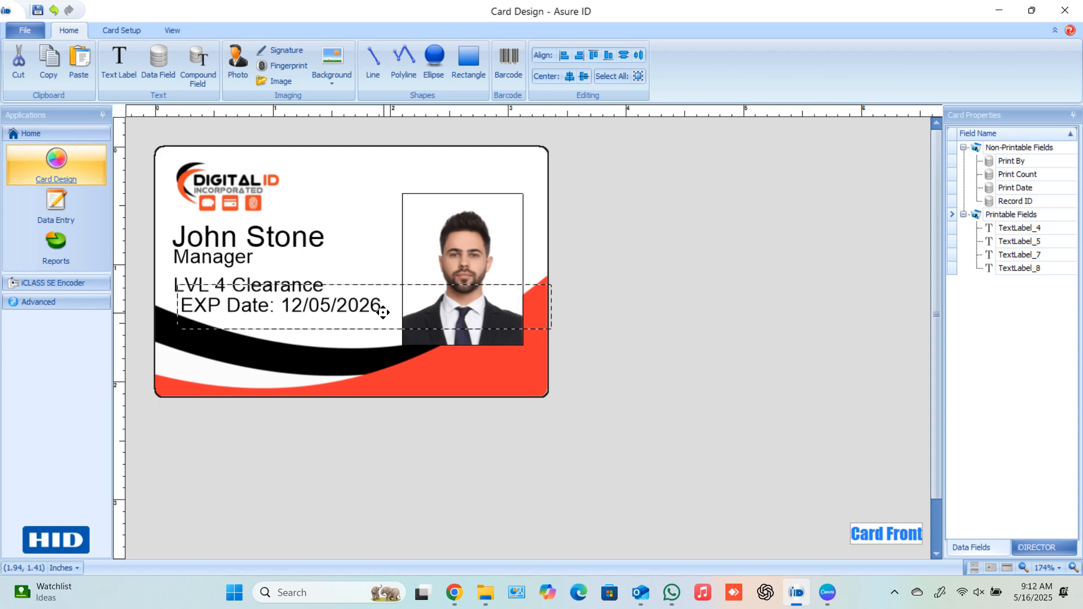
- Nudge the "LVL 4 Clearance" label right until its text lines up with the left edge of the expiry date label
left_click(319, 266)
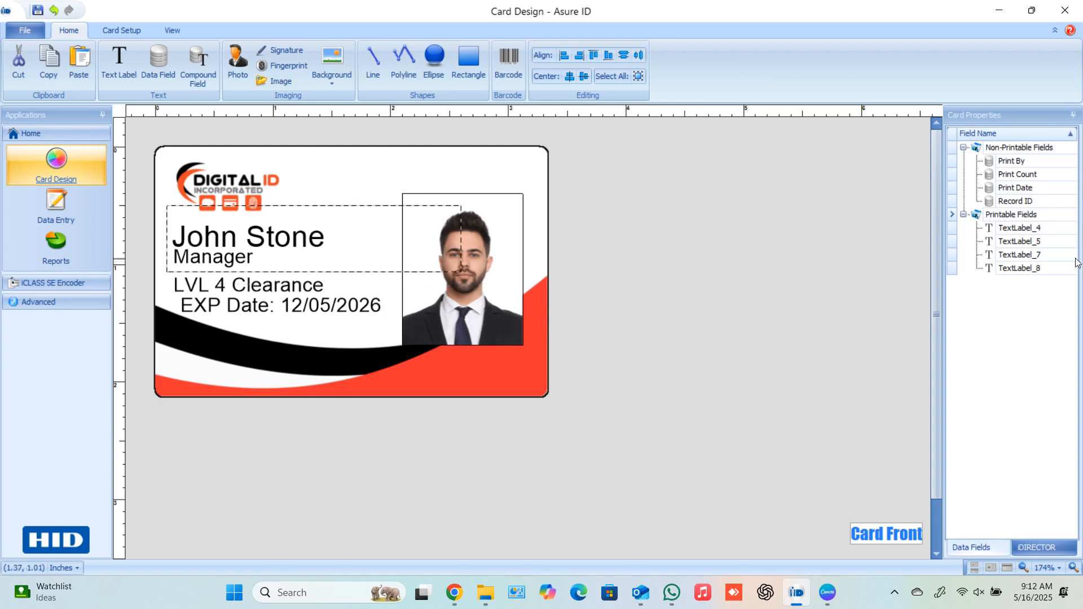
left_click(285, 287)
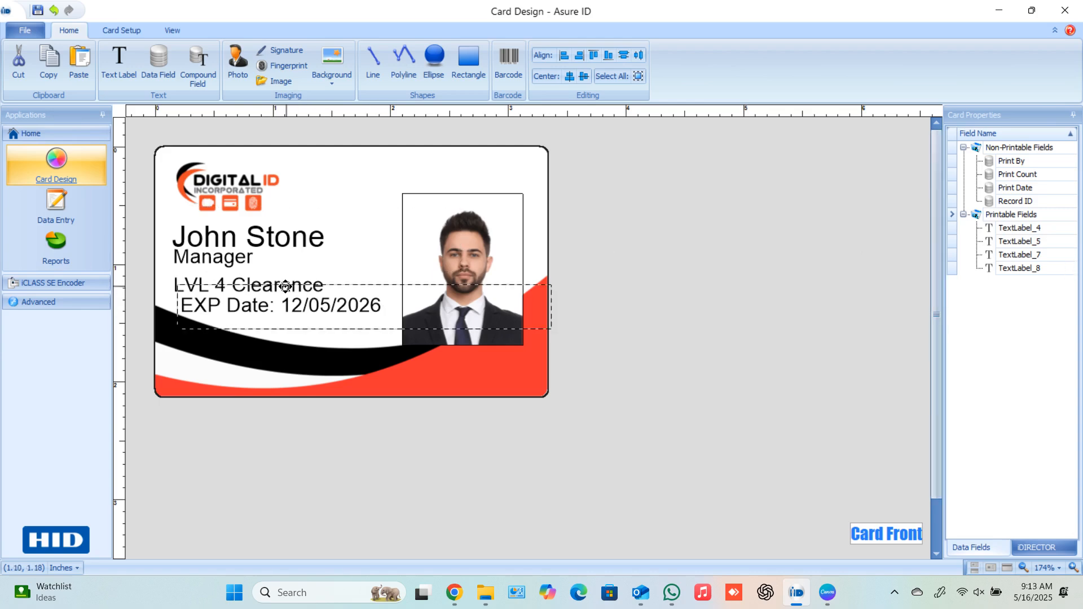
left_click(241, 285)
key("Right")
key("Right")
key("Right")
key("Right")
key("Right")
key("Right")
key("Right")
key("Right")
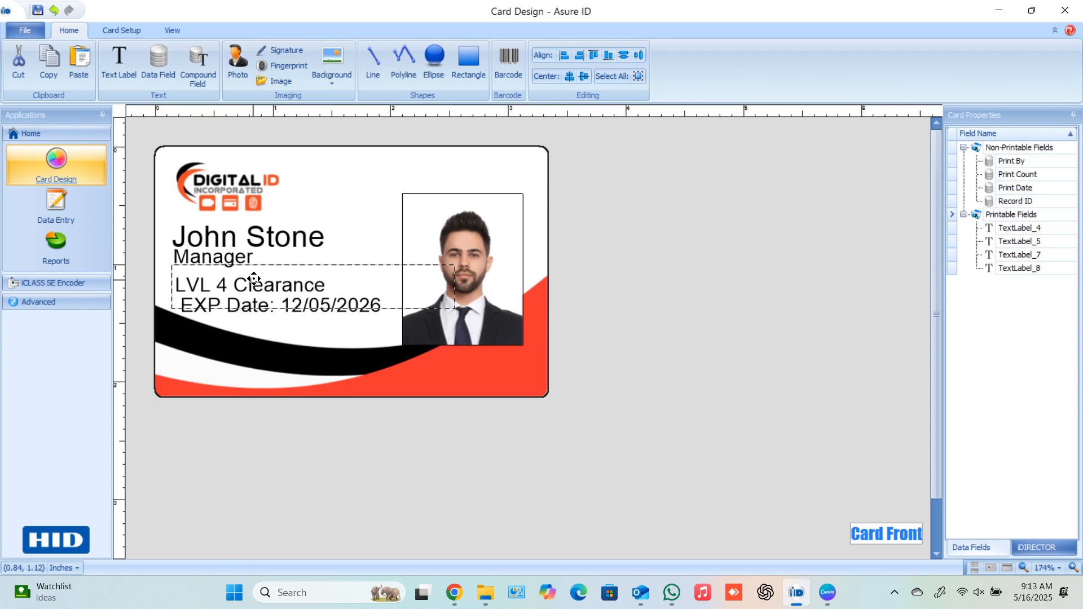
key("Left")
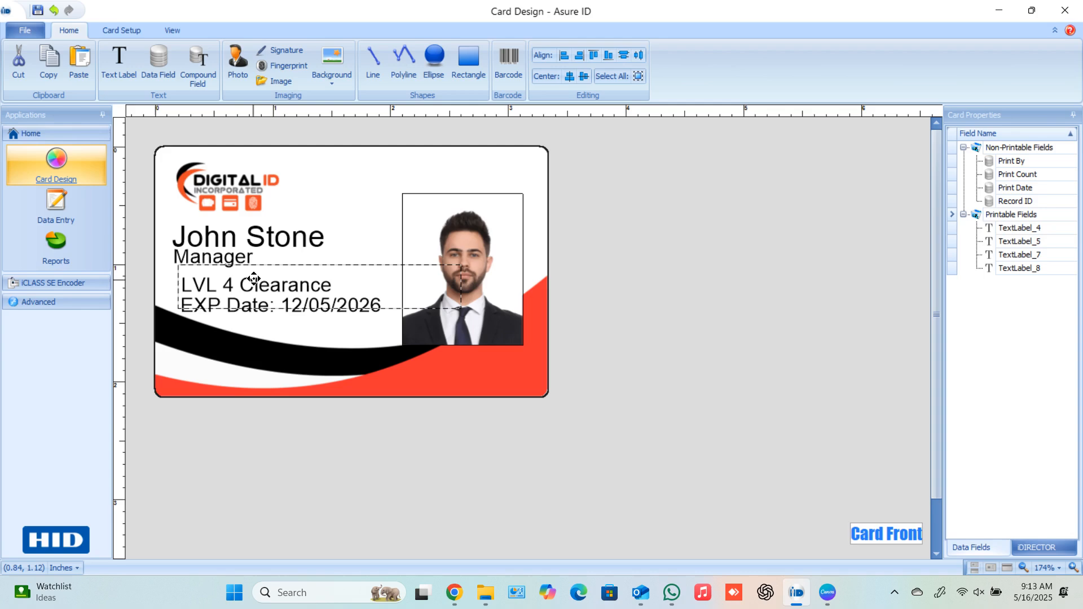
left_click(733, 202)
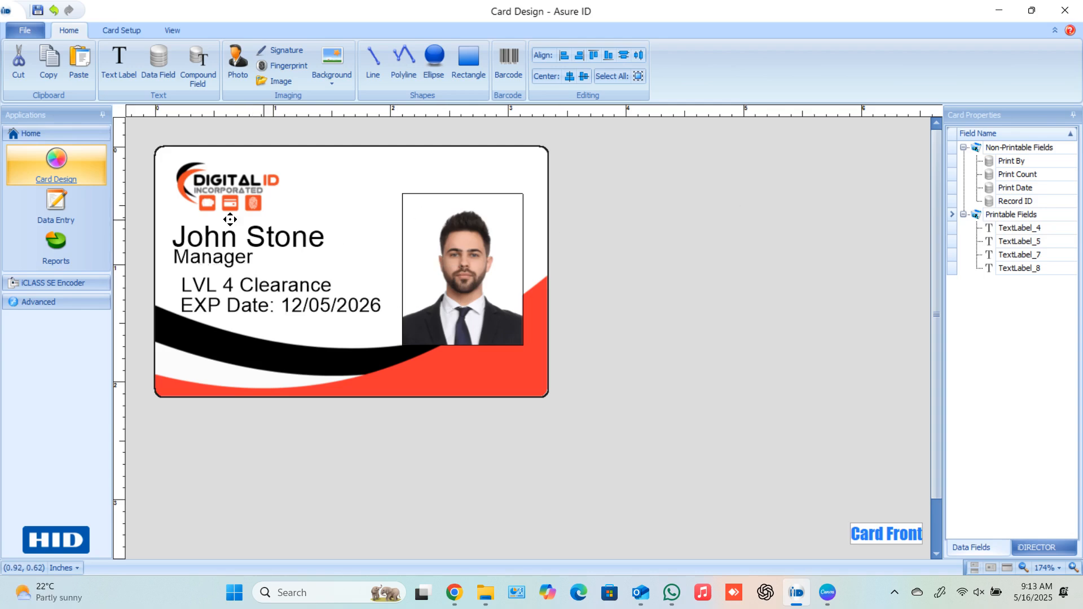
- Nudge the "Manager" label right to line up with the clearance and expiry date labels
left_click(194, 239)
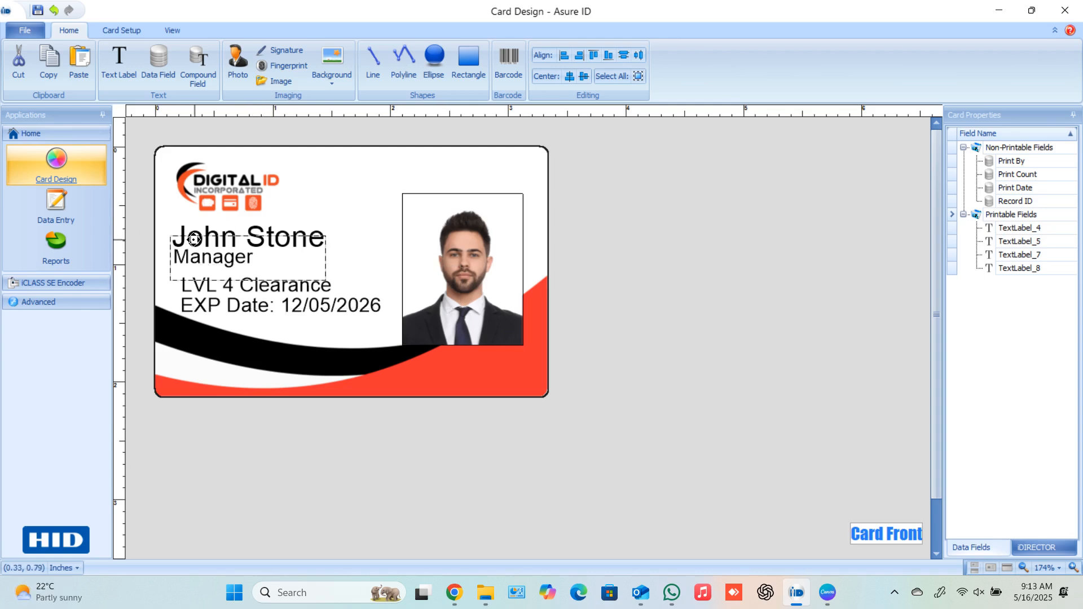
key("Right")
key("Right")
key("Right")
key("Right")
key("Right")
key("Right")
key("Right")
key("Right")
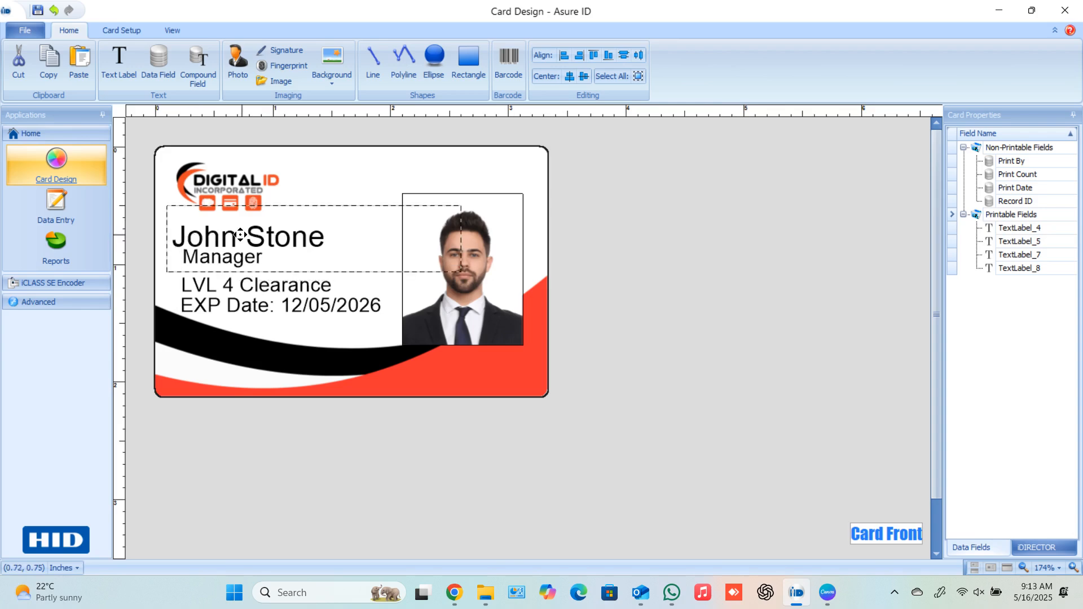
- Nudge the cardholder's name label right to line up with the other text labels, and deselect it
key("Right")
key("Right")
key("Right")
key("Right")
key("Right")
key("Right")
key("Right")
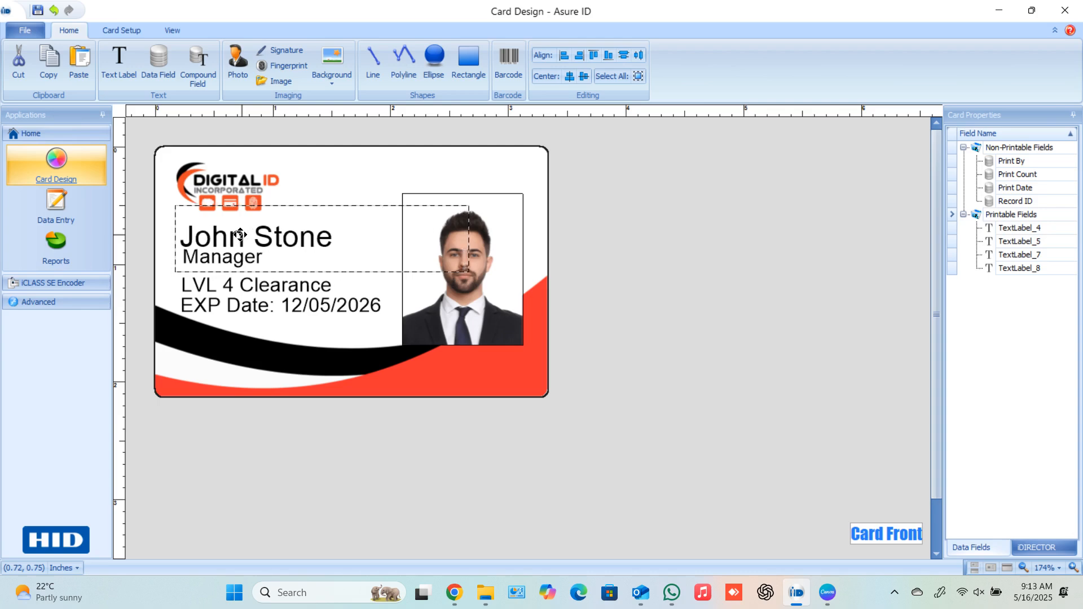
key("Right")
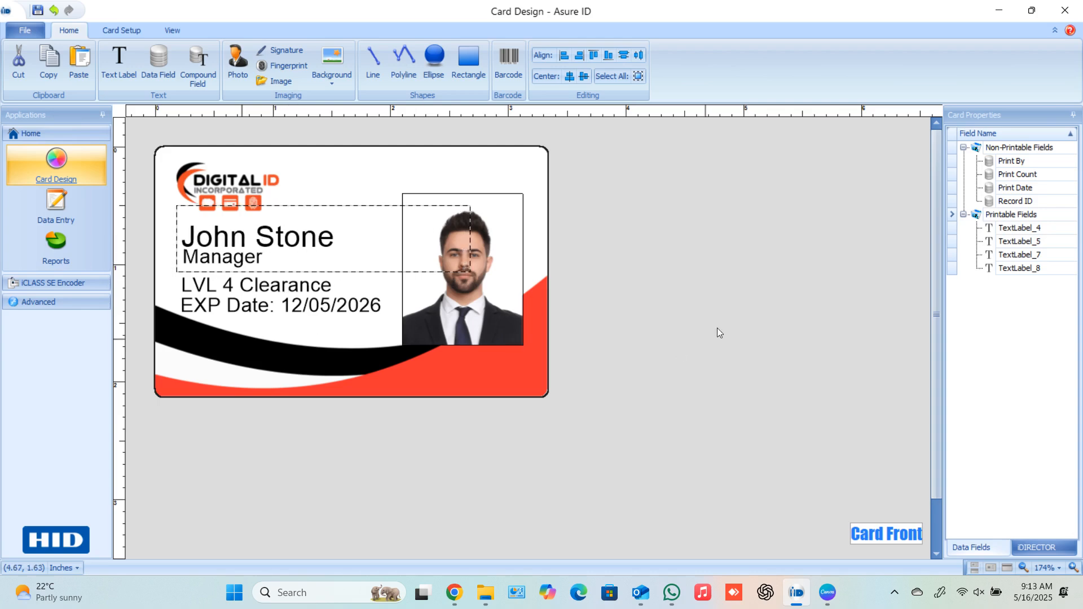
left_click(702, 285)
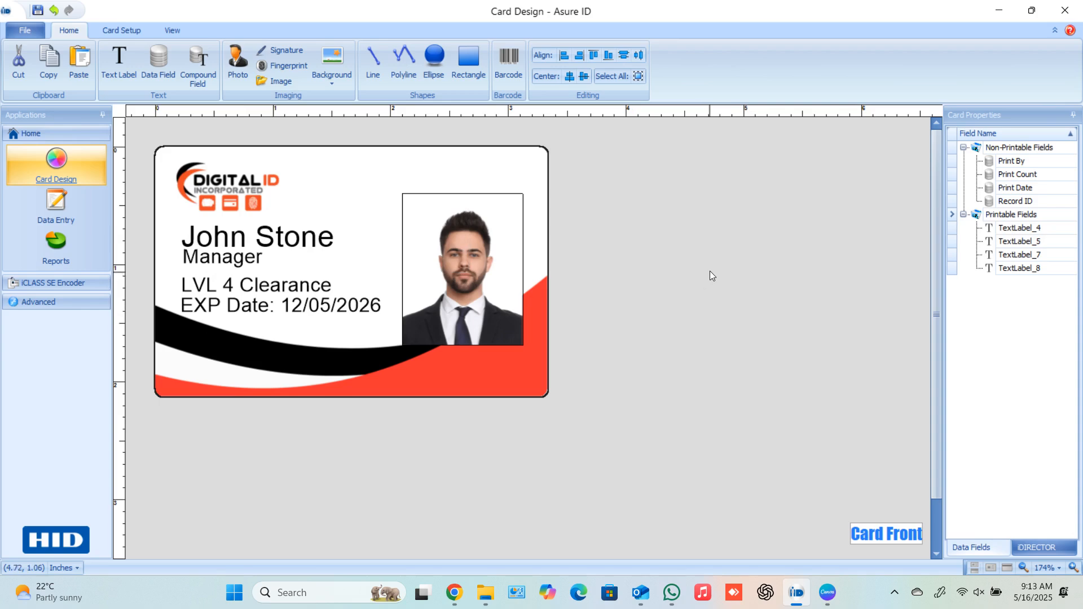
- Open the print settings for the finished card
key("ctrl+p")
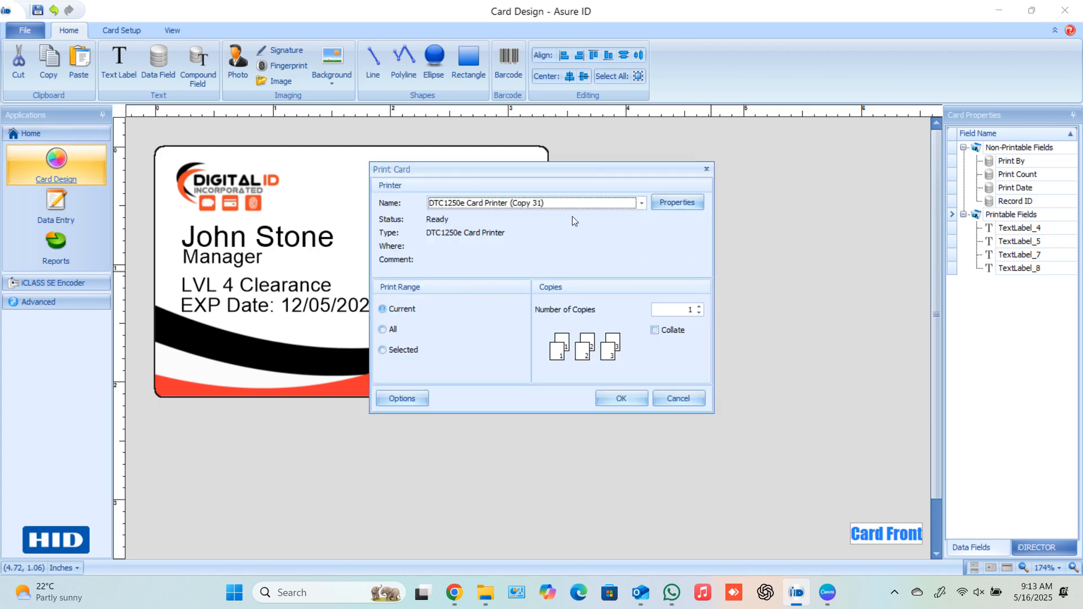